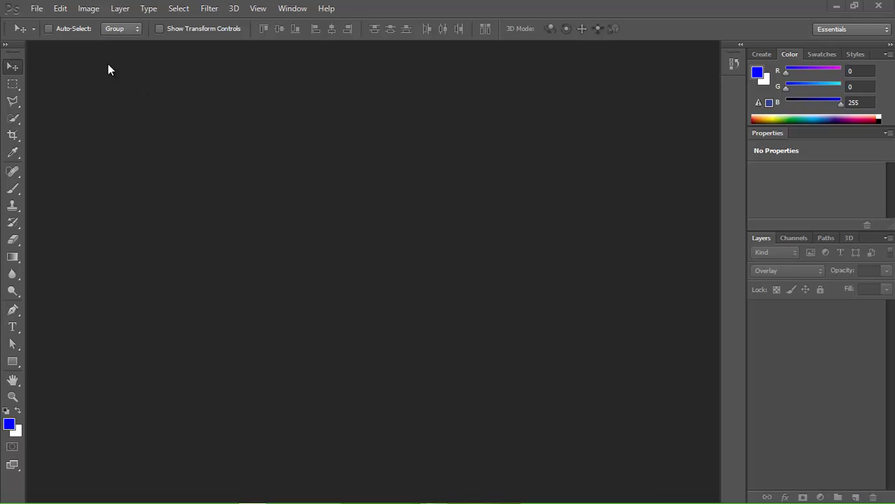
Create a new blank document with the default settings
left_click(36, 8)
left_click(77, 24)
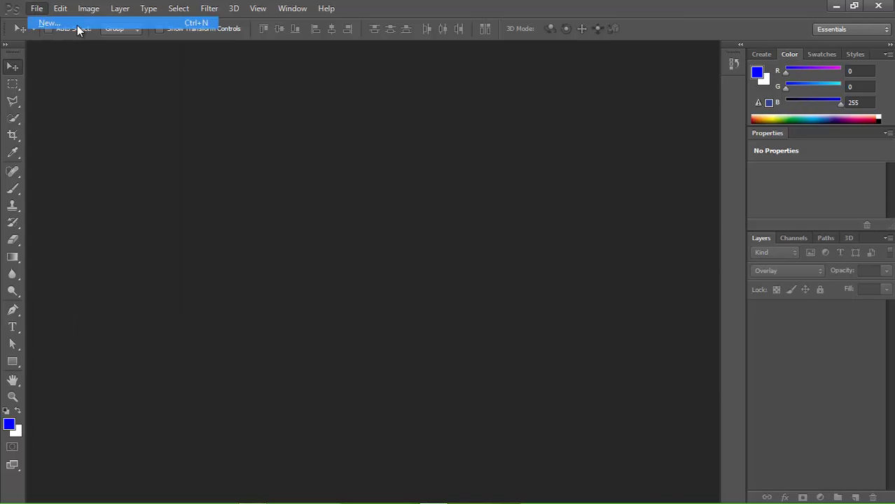
left_click(606, 116)
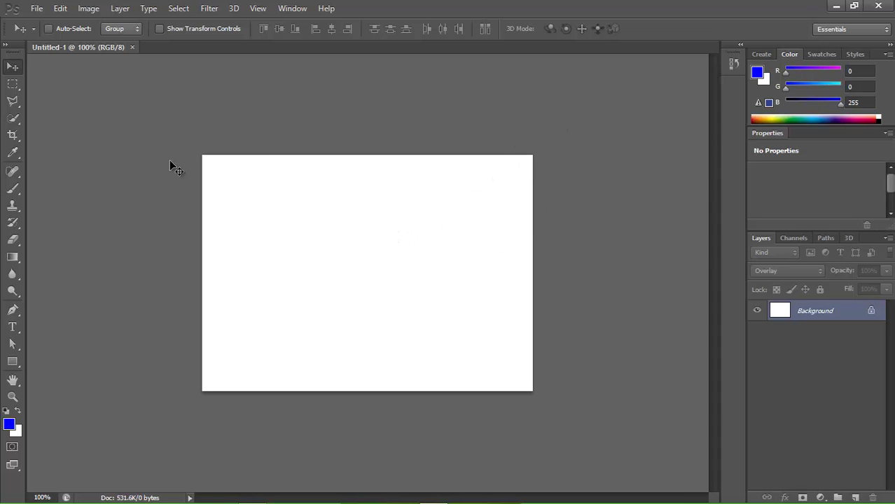
Add a Color Fill 1 solid colour layer in magenta (#d401c8)
left_click(120, 9)
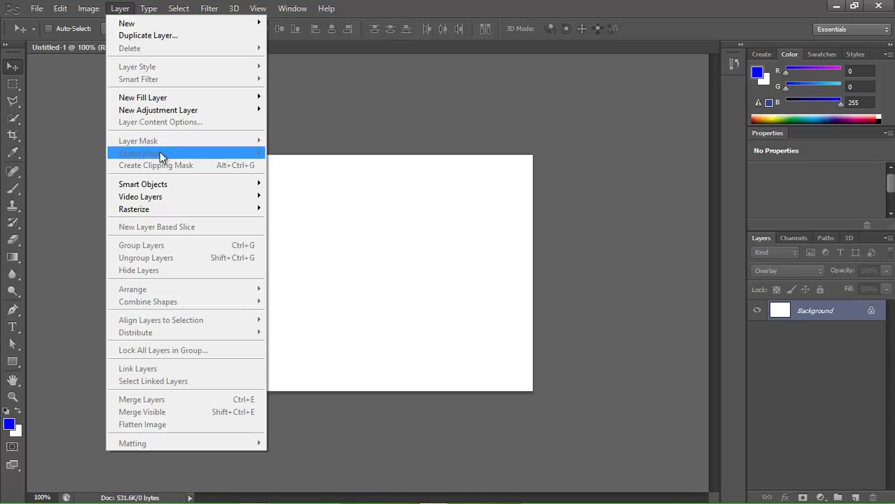
mouse_move(139, 98)
left_click(101, 95)
left_click(538, 157)
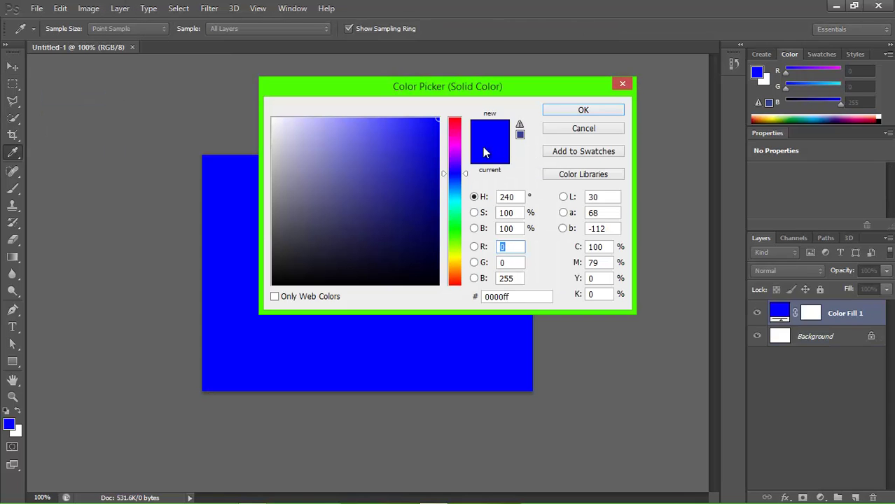
mouse_move(460, 164)
left_mouse_down()
mouse_move(464, 121)
mouse_move(457, 144)
mouse_move(439, 132)
mouse_move(439, 157)
mouse_move(440, 145)
left_mouse_up()
left_click(567, 111)
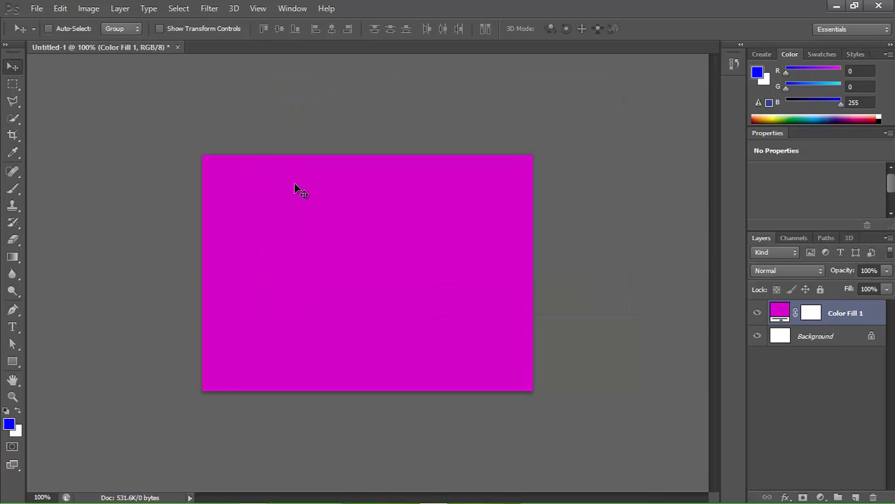
left_click(13, 84)
Type 'Tutorial' as black 93.84 pt Myriad Pro text on the upper middle of the canvas
left_click(13, 327)
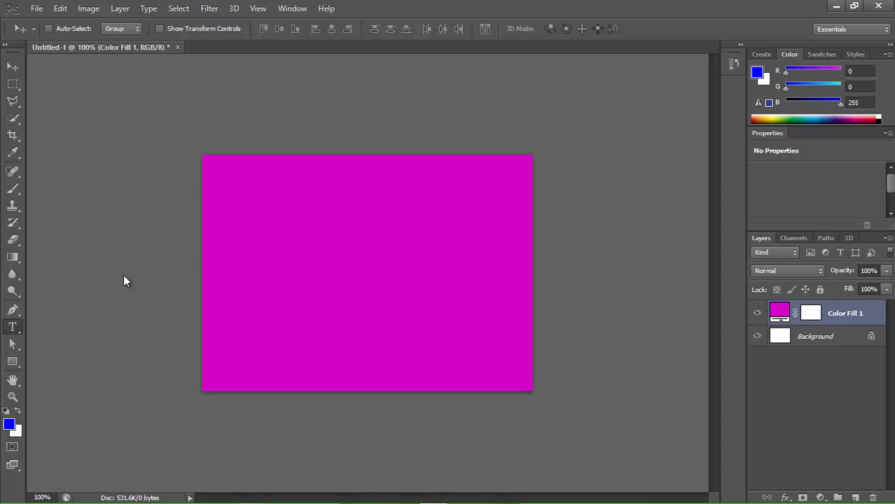
left_click(275, 250)
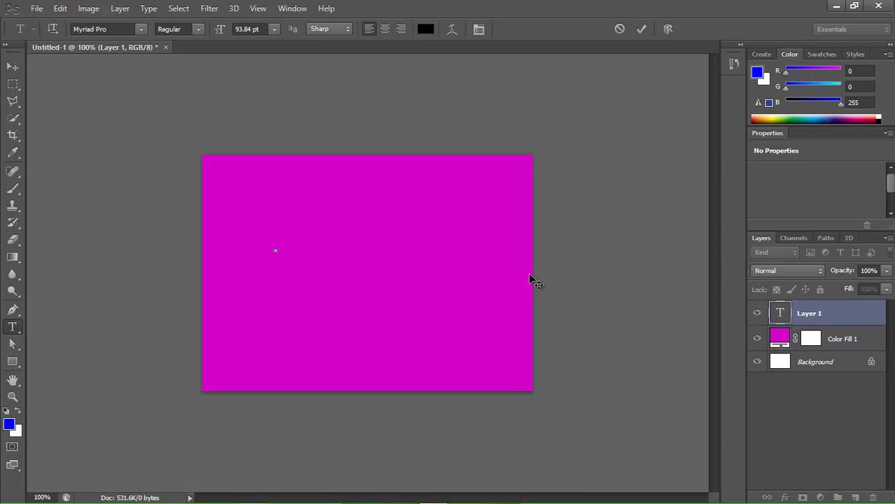
type("T")
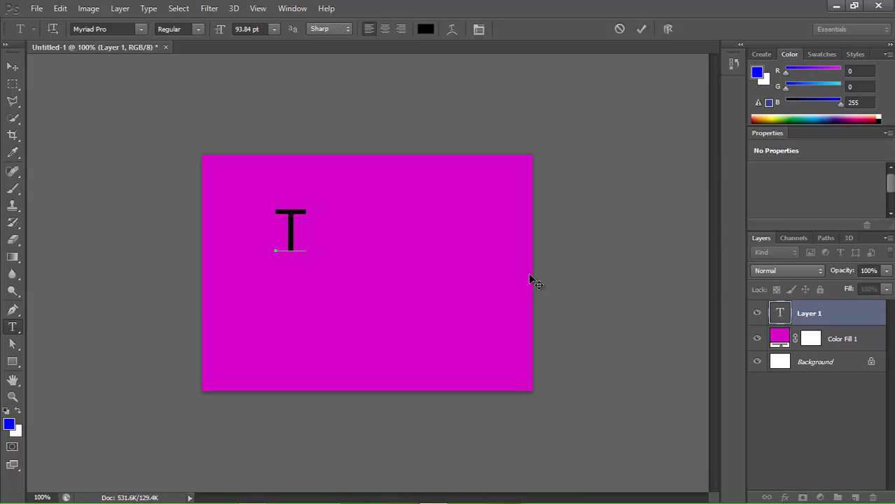
type("ut")
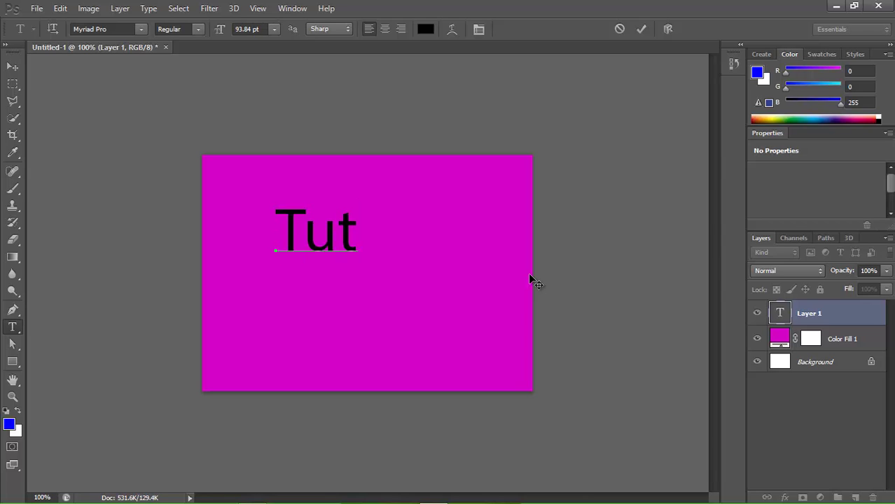
type("orial")
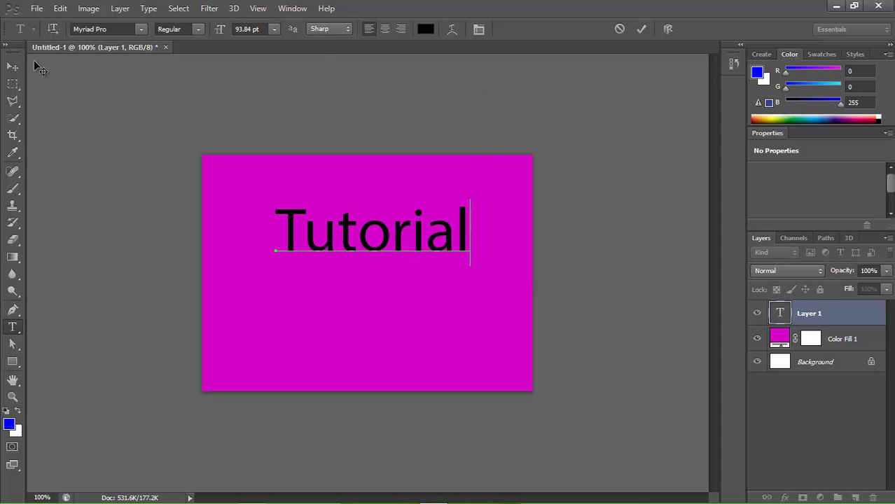
left_click(19, 65)
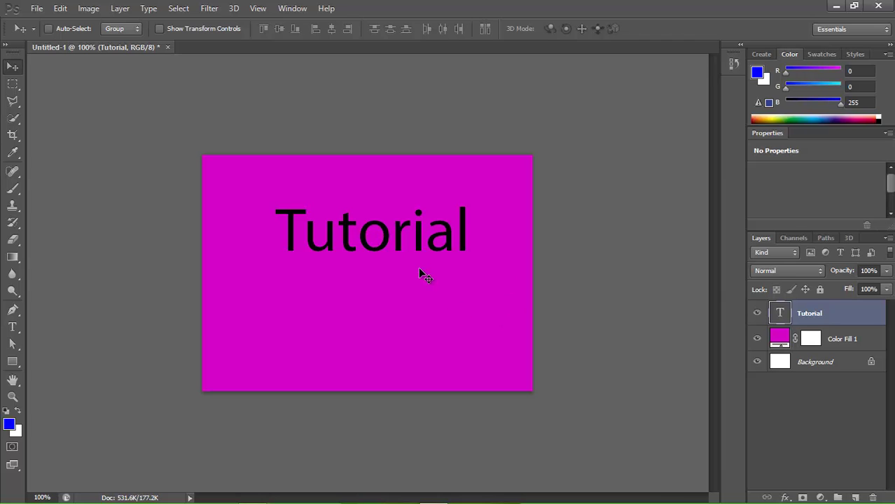
Free Transform the Tutorial text to 129.13% width and 174.51% height, shifted left and down
key("ctrl+t")
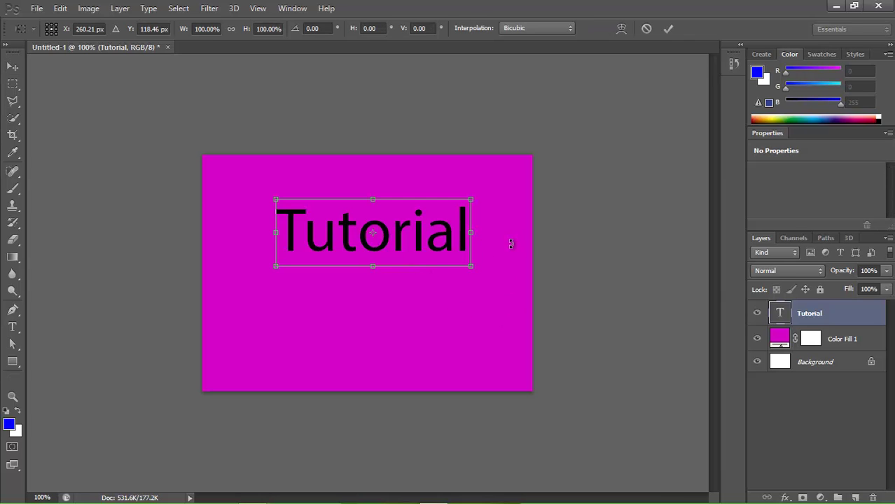
key("Return")
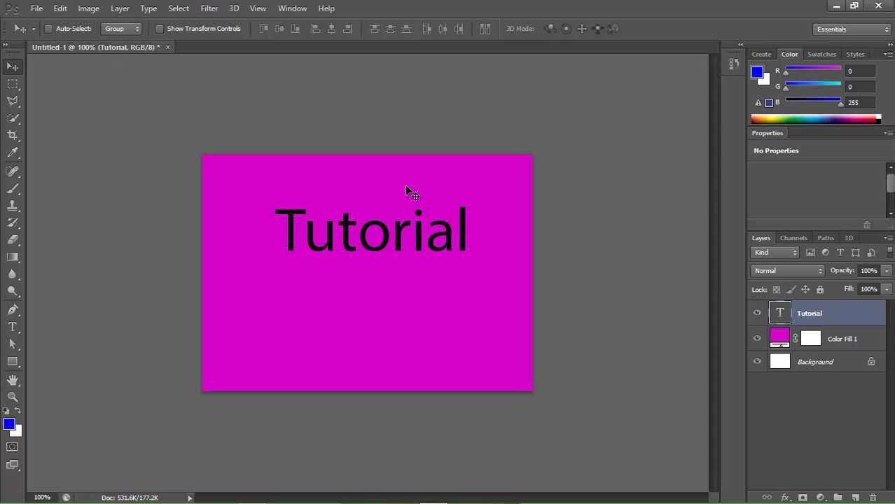
left_click(118, 9)
mouse_move(94, 9)
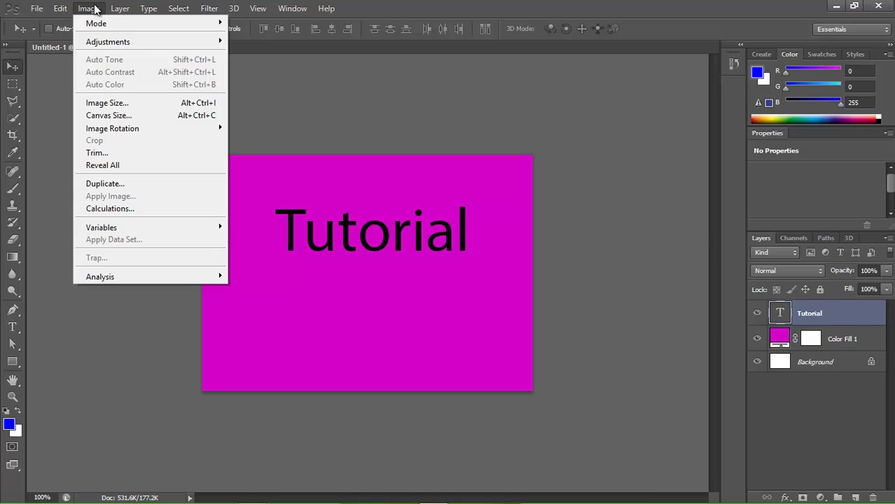
mouse_move(61, 10)
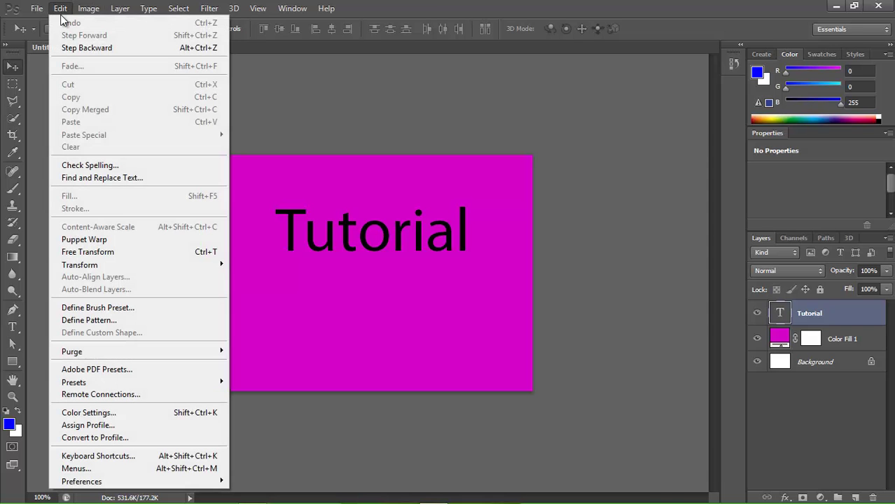
left_click(79, 252)
left_click_drag(474, 271, 390, 284)
left_click(12, 66)
left_click(386, 202)
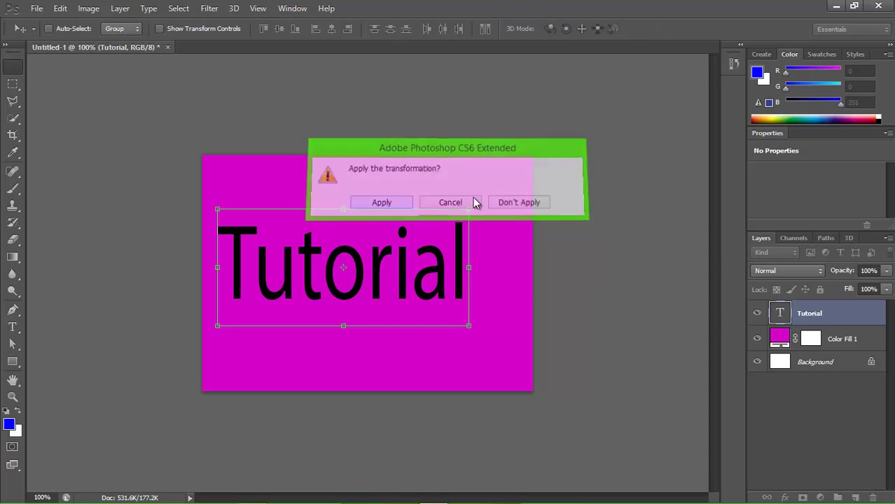
double_click(810, 313)
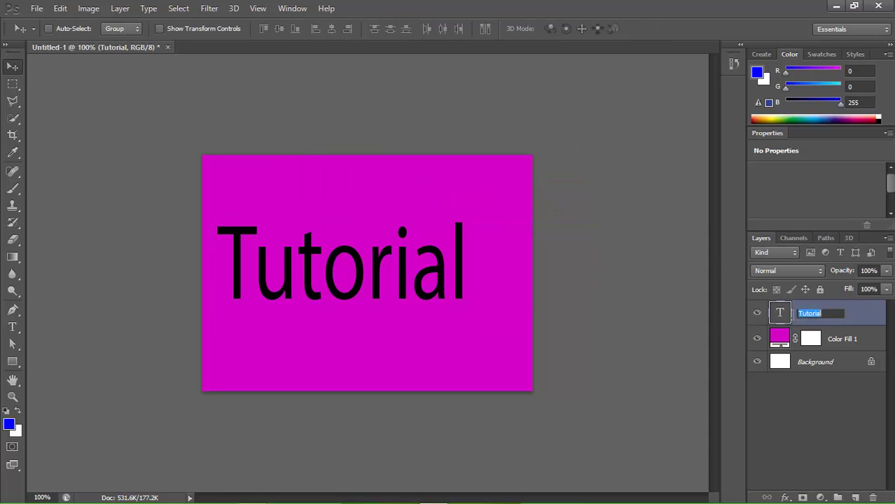
left_click(809, 421)
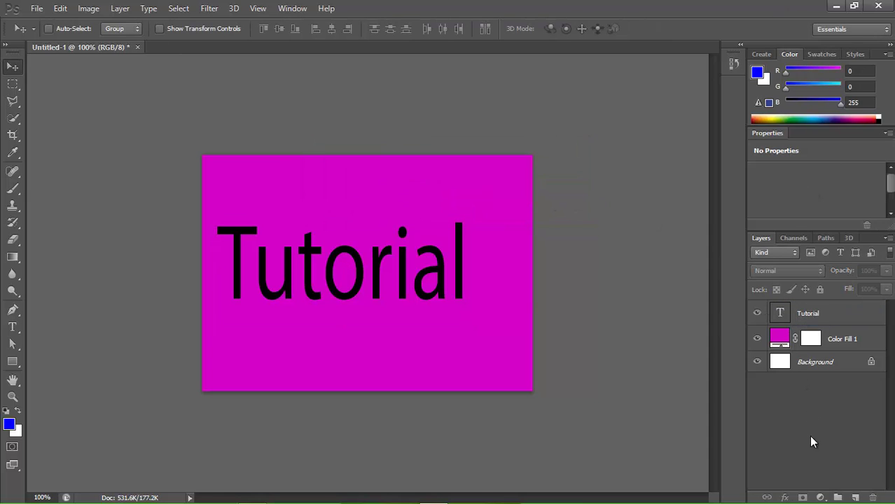
Warp the Tutorial text with the Rise style at +40% bend
double_click(781, 314)
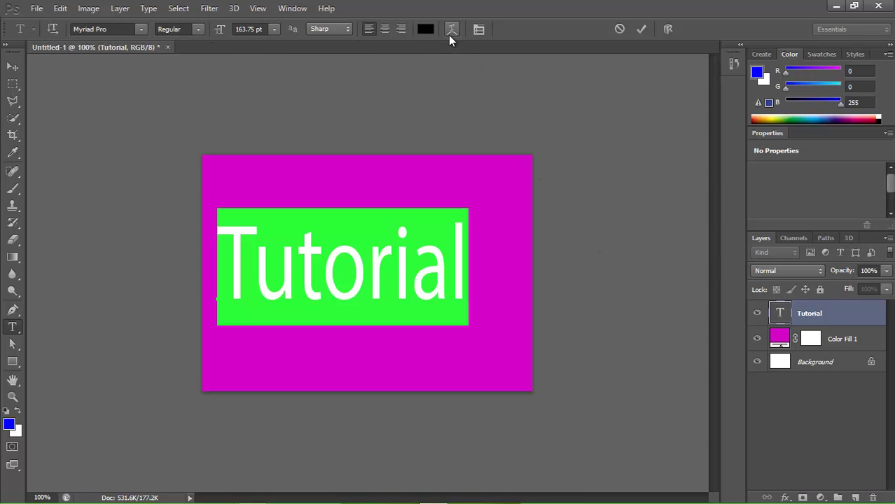
left_click(451, 27)
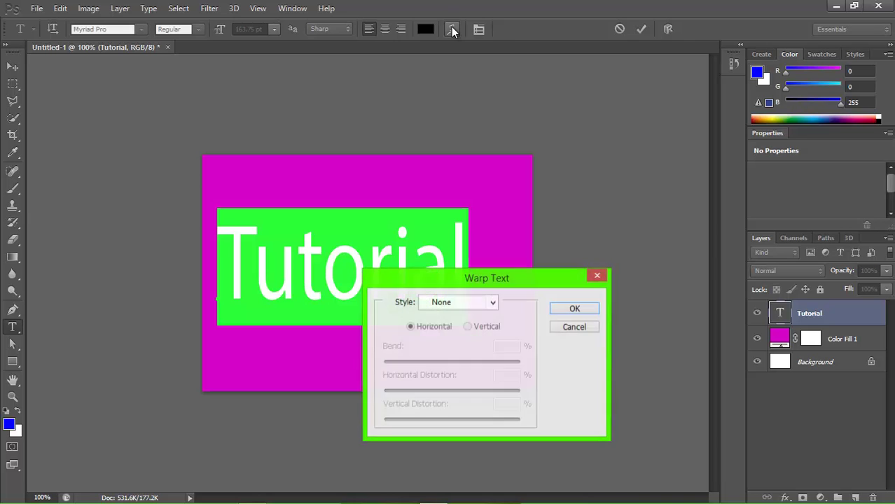
left_click_drag(486, 278, 430, 154)
left_click(430, 159)
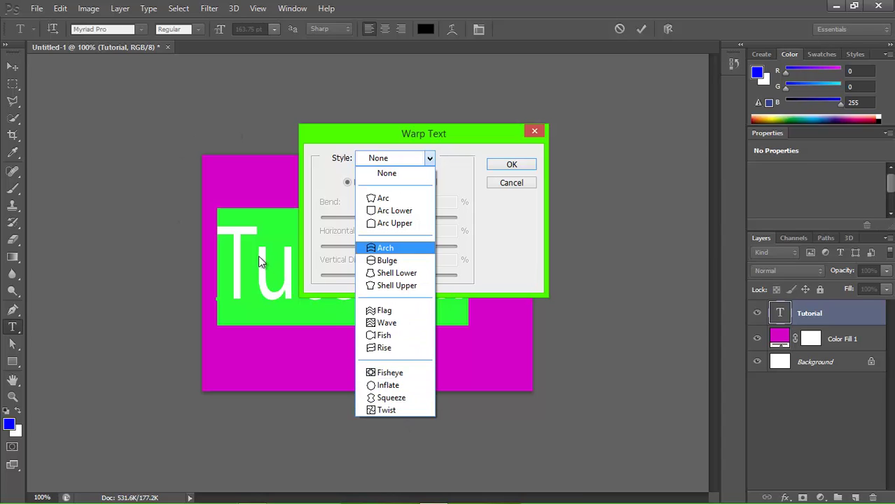
left_click(405, 439)
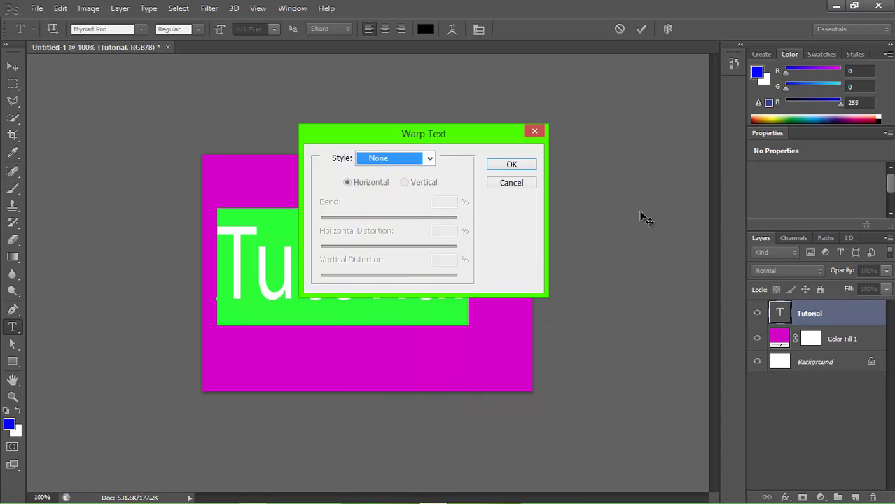
left_click(366, 152)
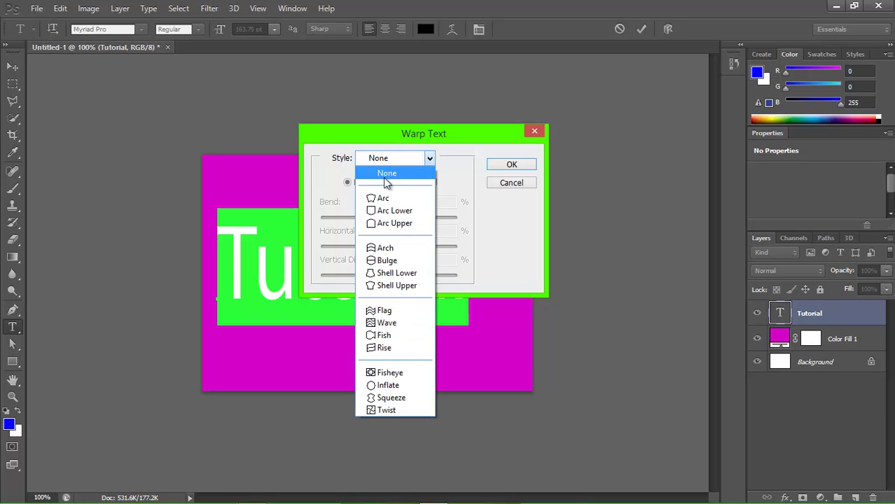
key("Escape")
key("r")
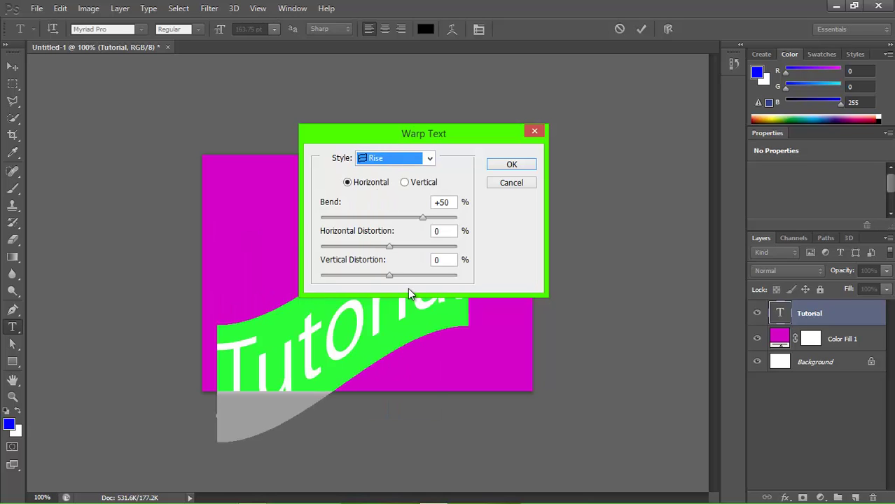
left_click(448, 203)
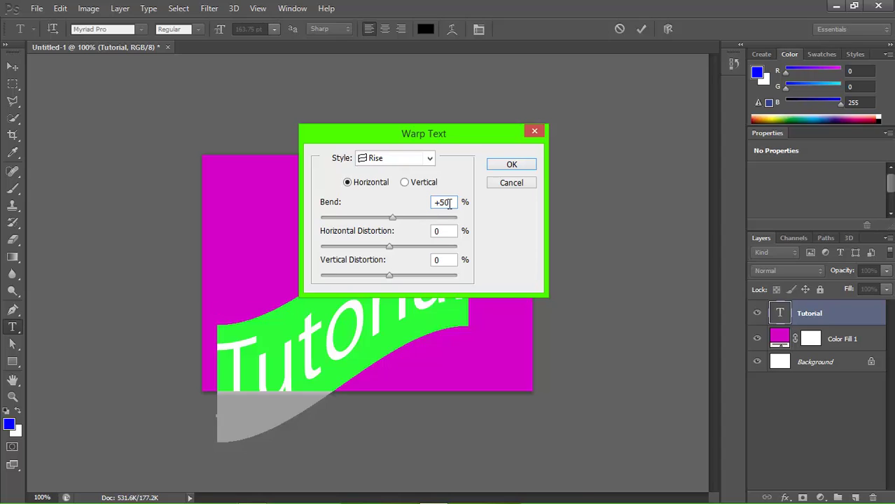
key("BackSpace")
key("BackSpace")
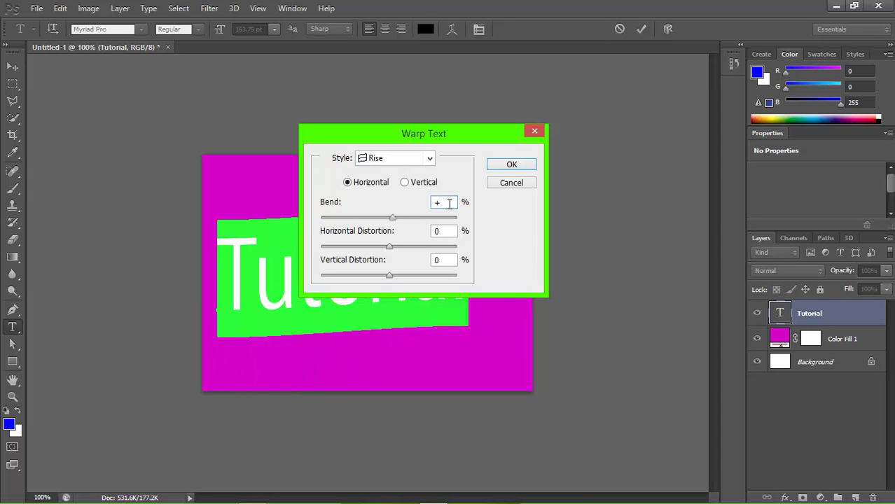
type("40")
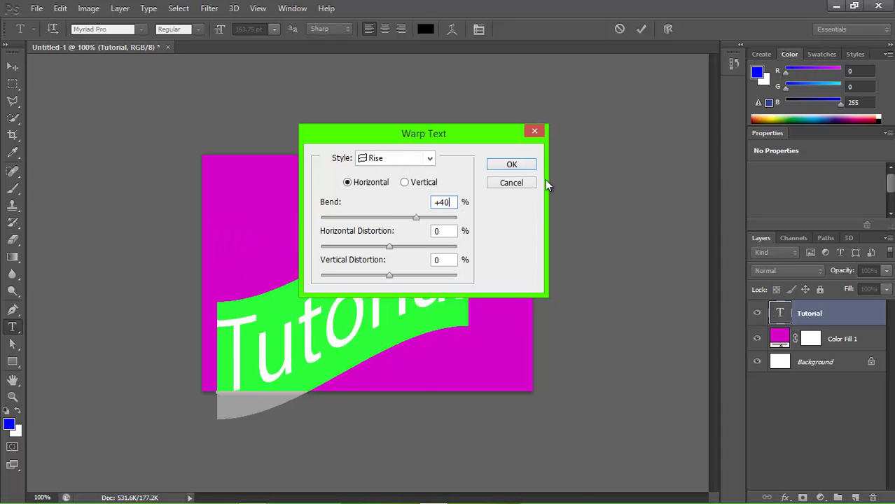
left_click(511, 164)
Move the warped Tutorial text up and to the right
left_click(392, 302)
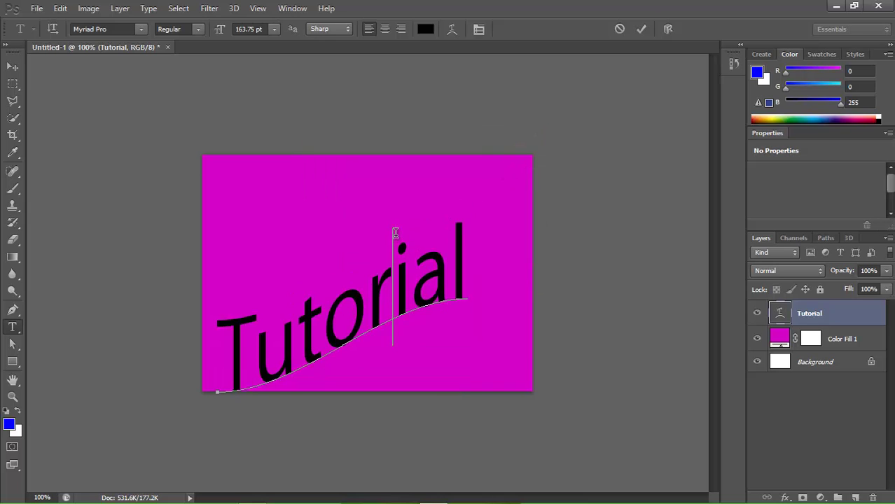
left_click(13, 67)
left_click_drag(375, 320, 393, 281)
left_click_drag(453, 261, 458, 259)
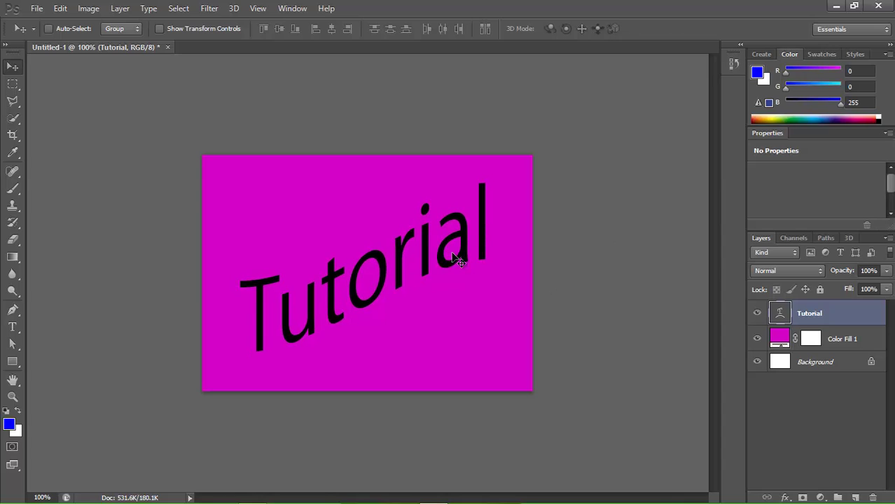
Enable Bevel & Emboss in the Tutorial layer's blending options
left_click(785, 498)
left_click(803, 335)
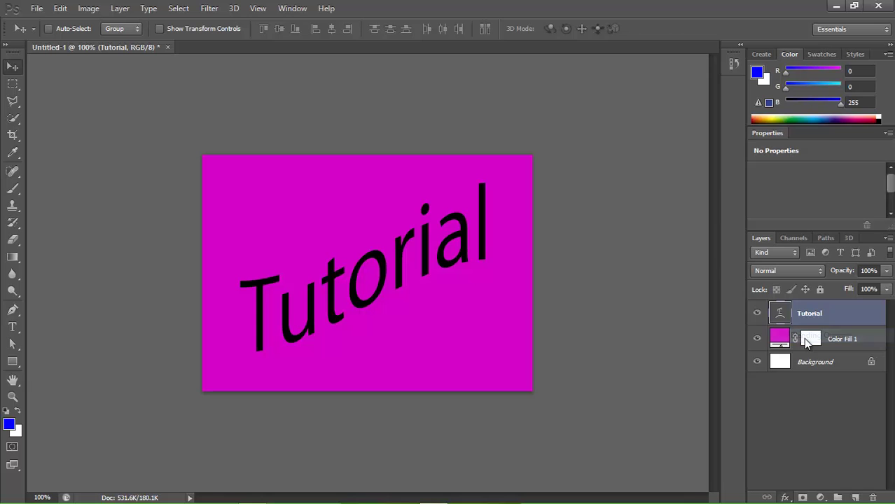
left_click_drag(548, 97, 333, 95)
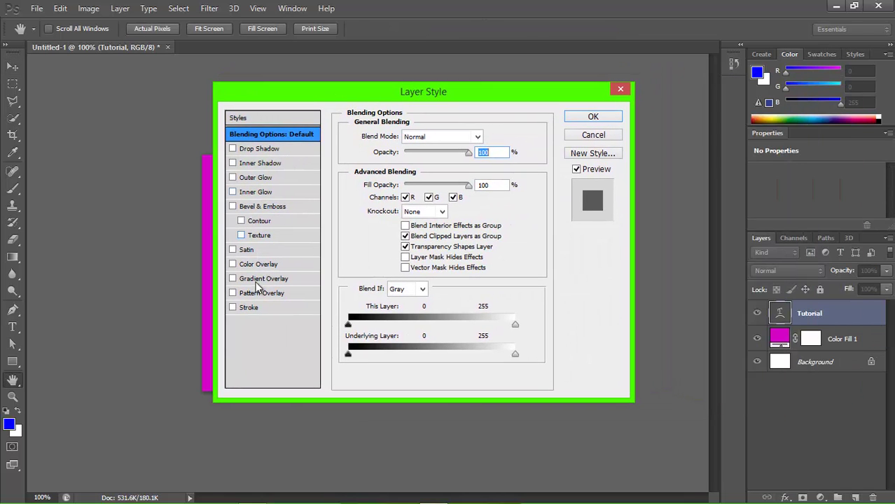
left_click(261, 206)
left_click_drag(410, 97, 699, 58)
double_click(769, 138)
Compare the Emboss, Inner Bevel, Pillow Emboss and Stroke Emboss bevel styles
left_click(720, 106)
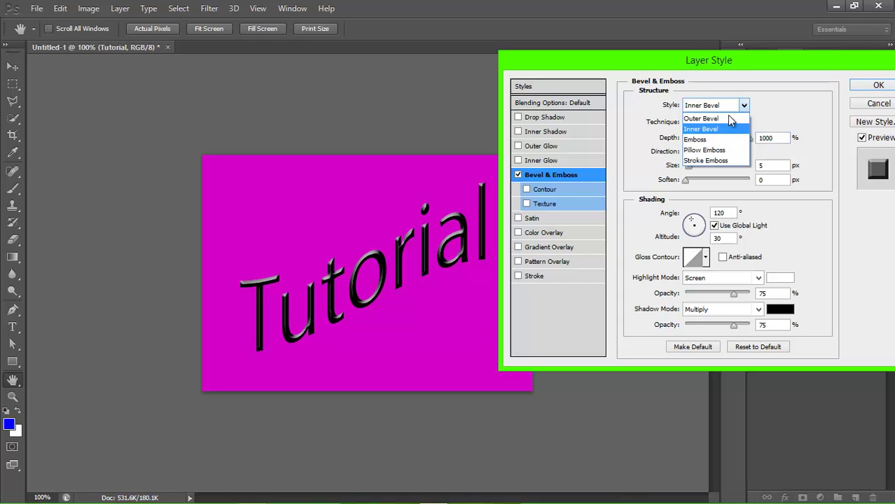
left_click(720, 139)
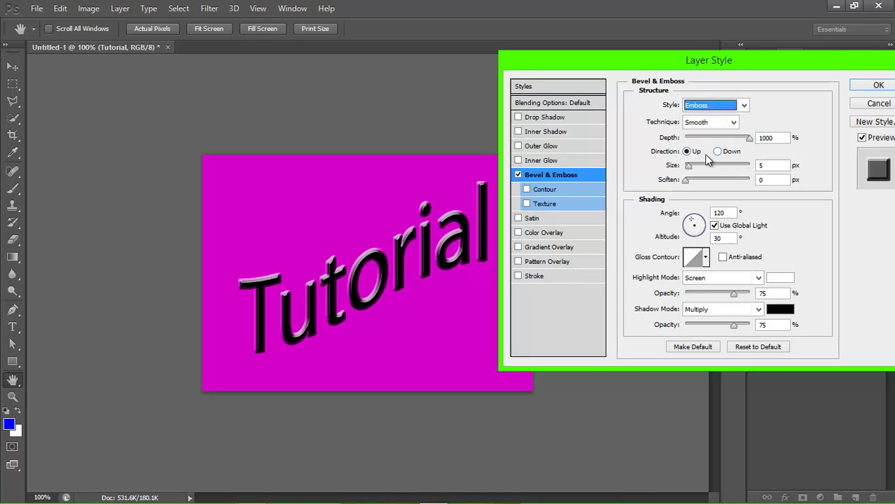
key("Tab")
left_click(717, 152)
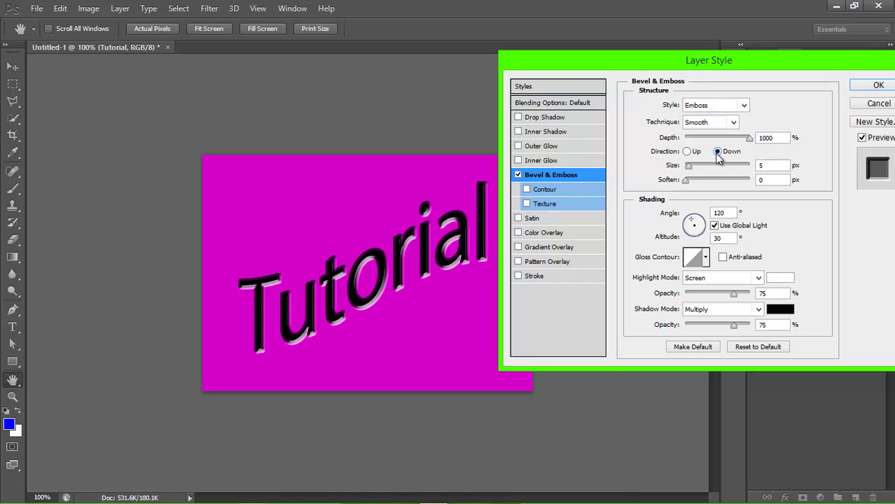
left_click(725, 111)
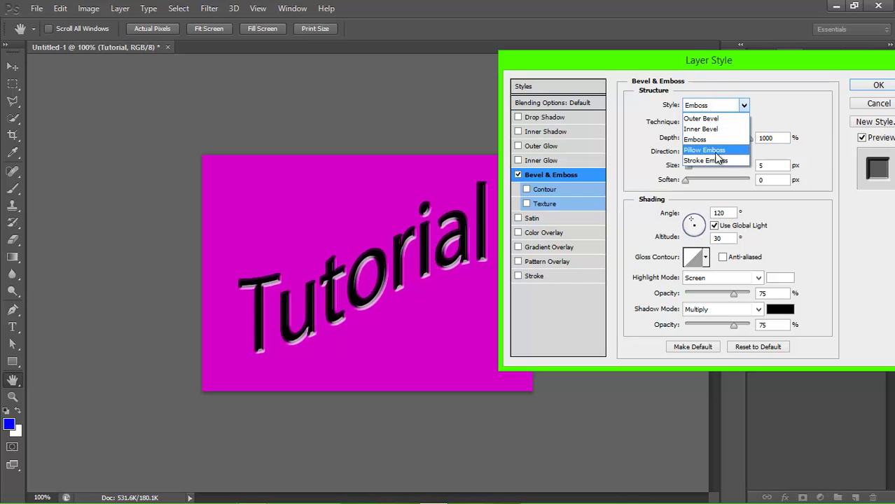
left_click(722, 130)
left_click(725, 109)
left_click(725, 119)
left_click(724, 106)
left_click(716, 146)
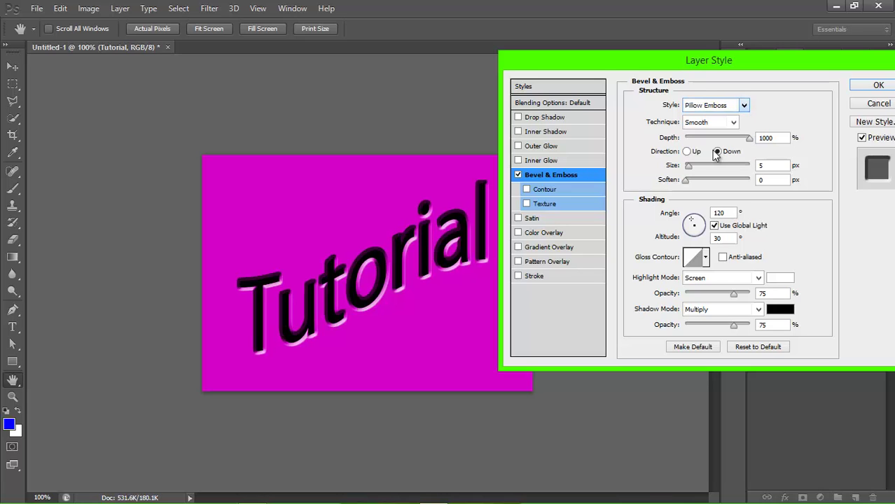
left_click(716, 106)
left_click(706, 150)
Settle on an Outer Bevel with 1000% depth and direction Up
left_click(712, 108)
left_click(704, 116)
left_click(708, 108)
left_click(704, 115)
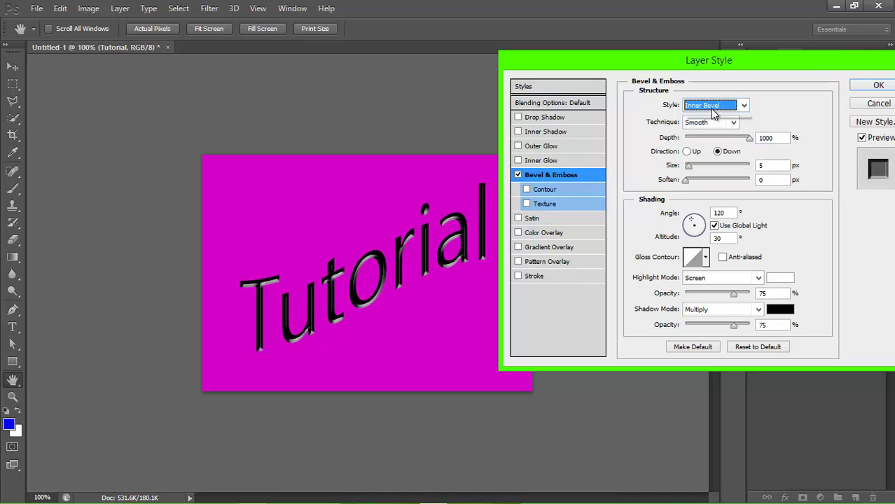
key("Up")
left_click(767, 138)
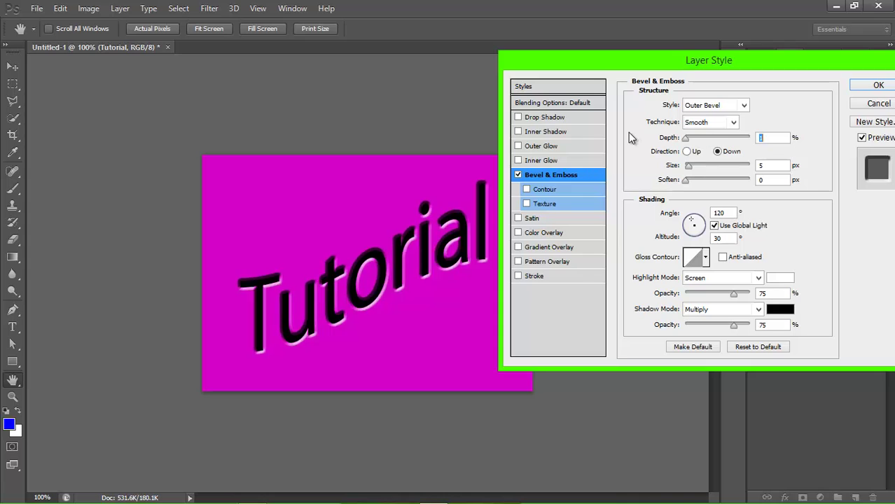
left_click(688, 152)
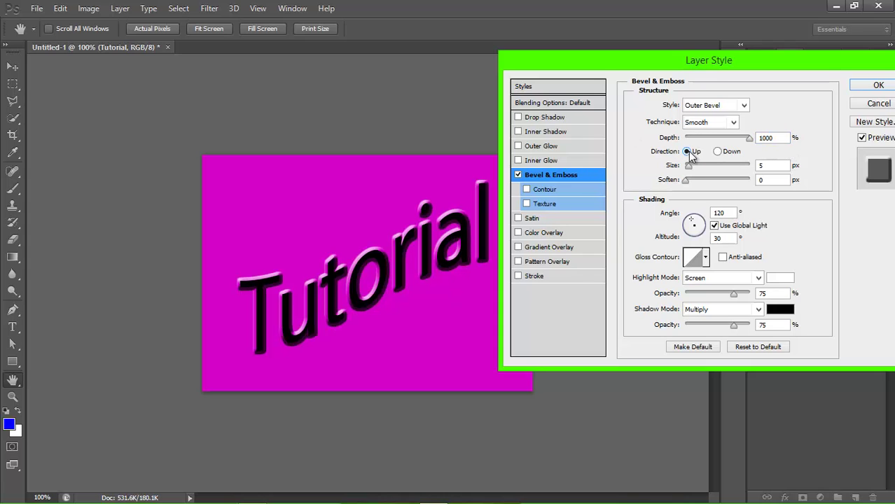
left_click_drag(737, 77, 625, 94)
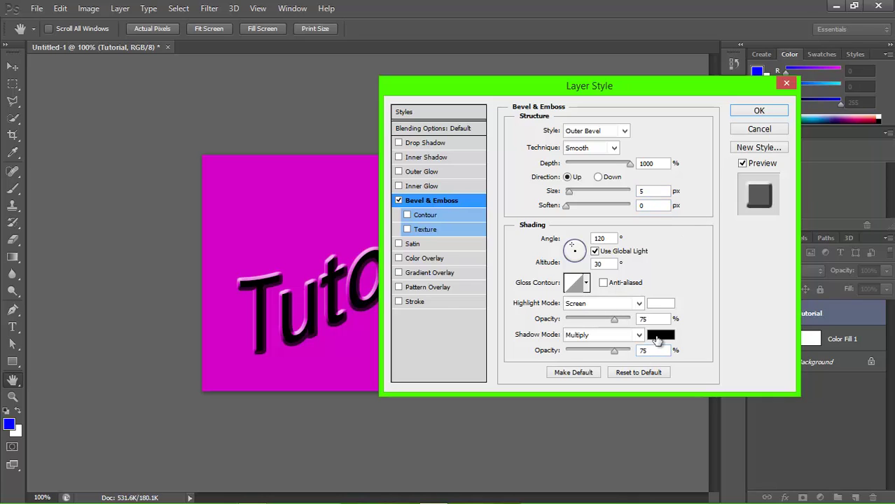
Set the Outer Bevel Soften to 0 px and Size to 13 px
left_click(756, 203)
mouse_move(570, 193)
left_mouse_down()
mouse_move(641, 208)
mouse_move(586, 201)
left_mouse_up()
left_click_drag(645, 83, 678, 74)
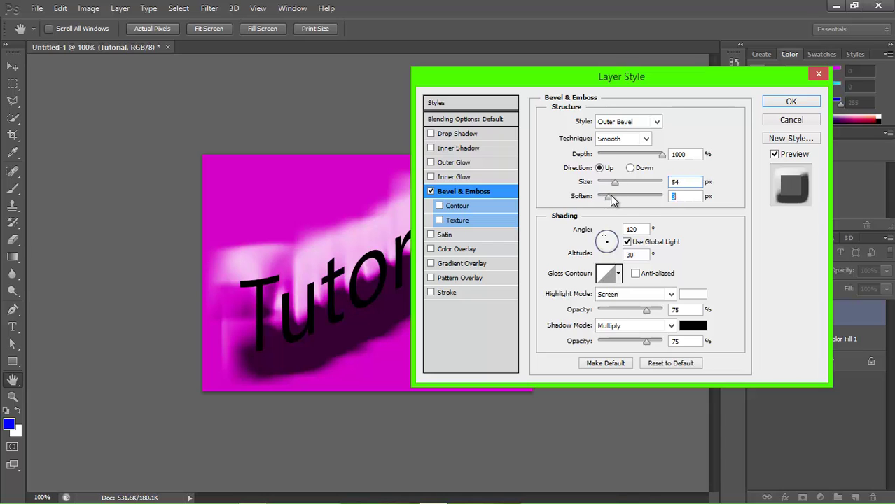
type("0")
mouse_move(615, 184)
left_mouse_down()
mouse_move(597, 186)
mouse_move(606, 185)
left_mouse_up()
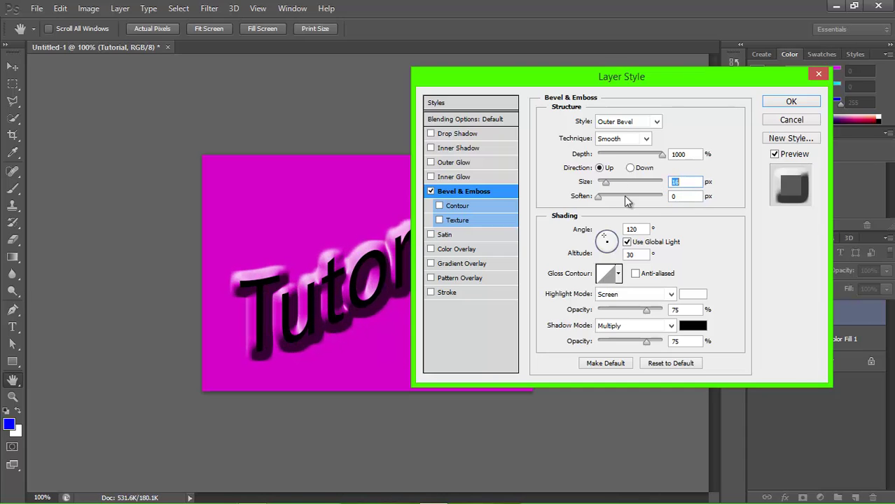
key("BackSpace")
type("4")
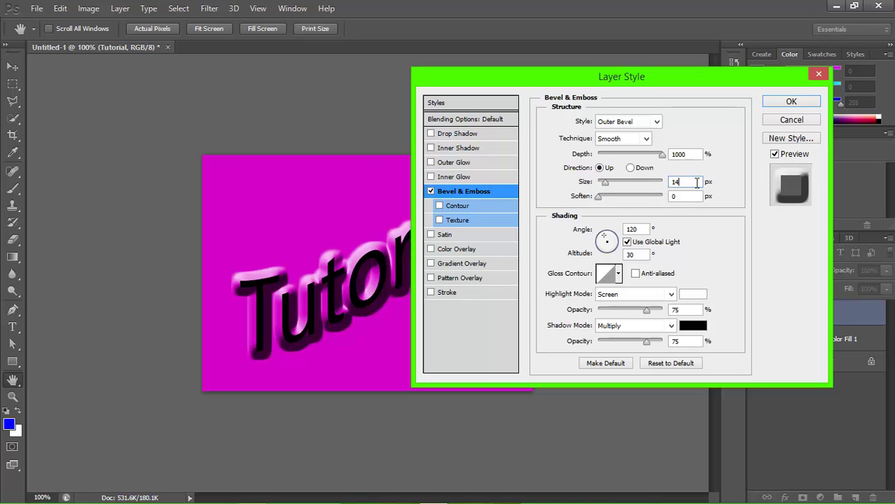
key("BackSpace")
type("3")
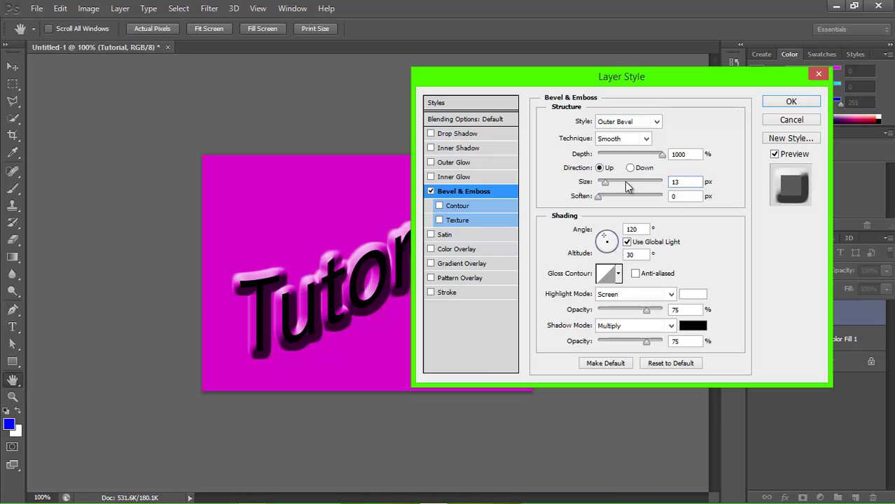
Set the bevel highlight to Lighten mode at 100% opacity
left_click(692, 326)
left_click_drag(459, 133, 456, 112)
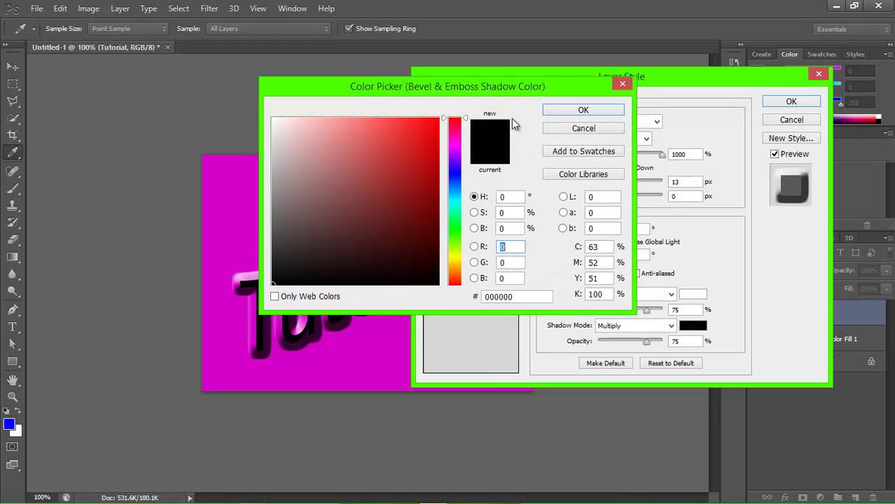
left_click(562, 109)
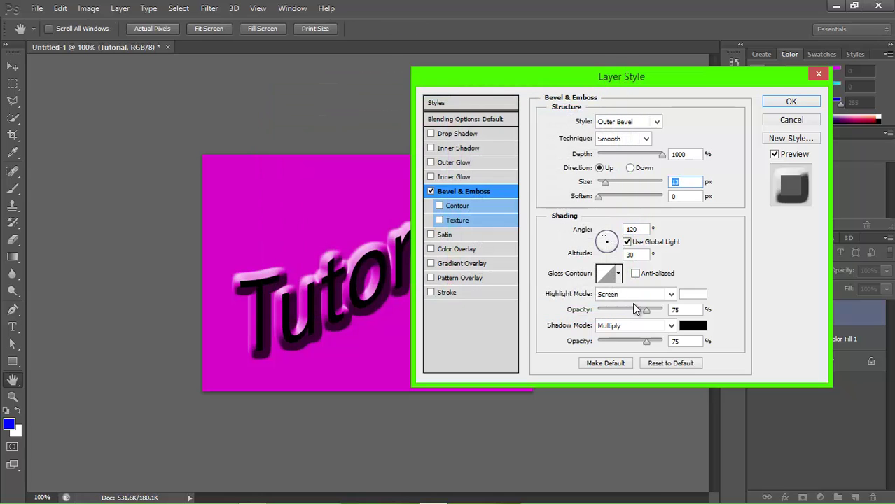
left_click(637, 294)
left_click(633, 172)
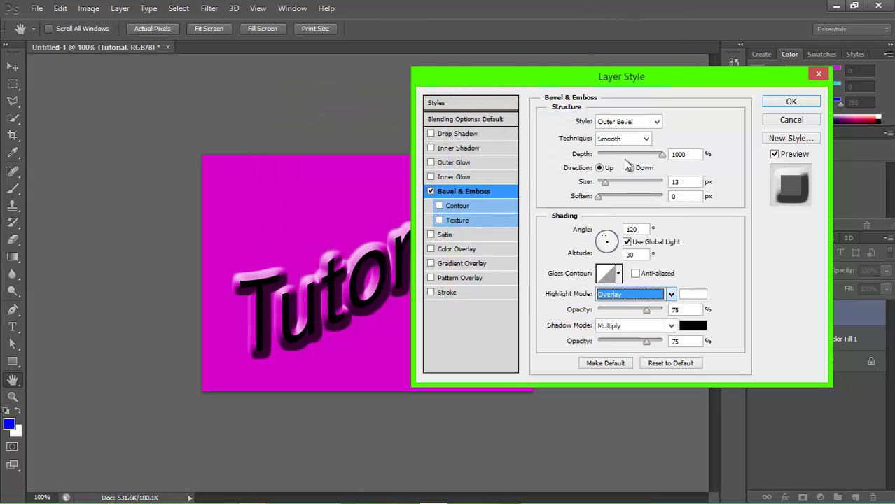
left_click(650, 294)
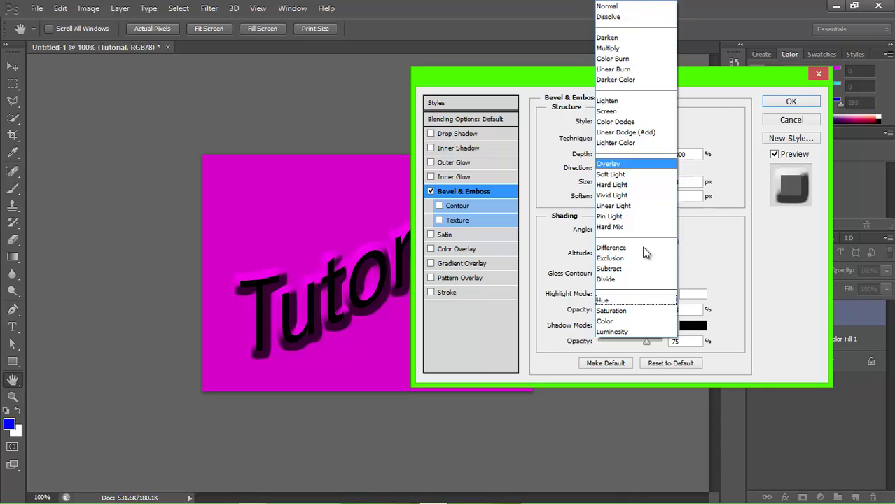
left_click(627, 185)
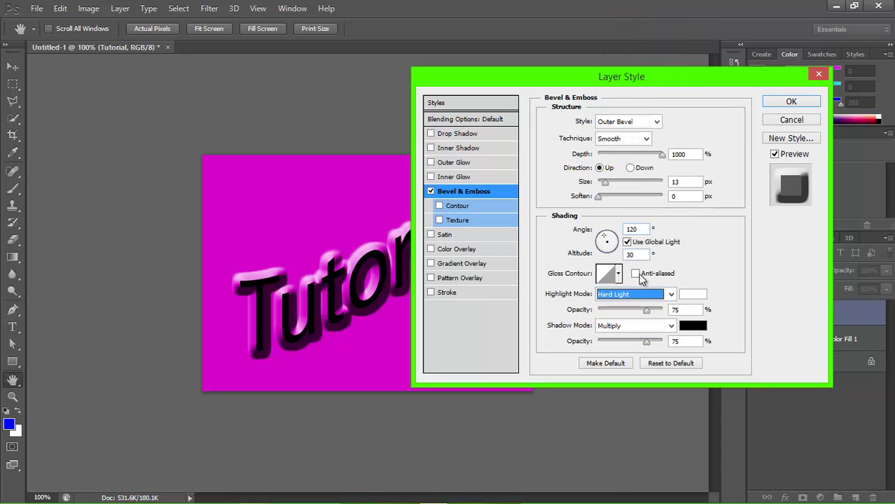
left_click(636, 297)
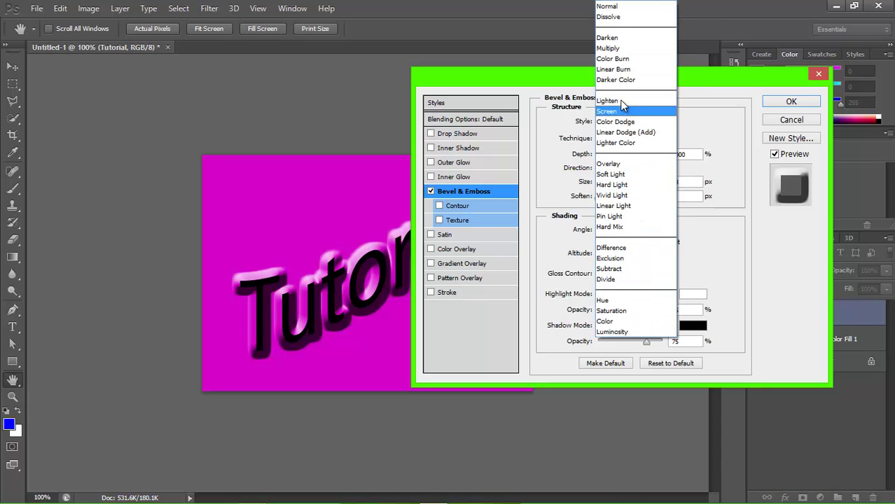
left_click(623, 105)
mouse_move(647, 313)
left_mouse_down()
mouse_move(630, 311)
mouse_move(663, 310)
left_mouse_up()
Make the bevel shadow pure red (FF0000) in Hard Light mode and enable Drop Shadow
left_click(644, 325)
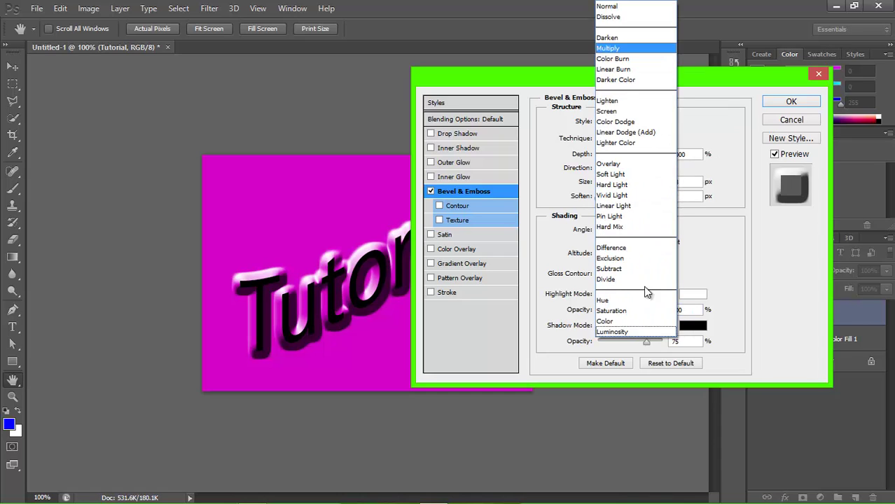
left_click(625, 187)
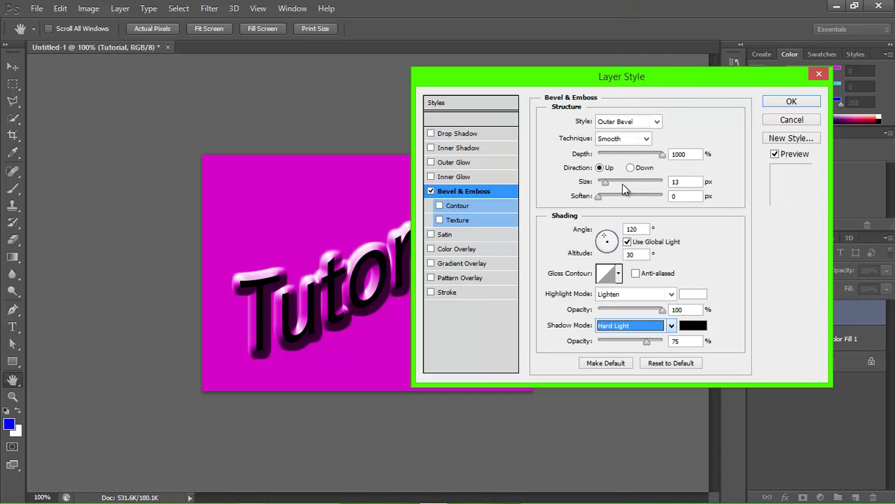
left_click(691, 326)
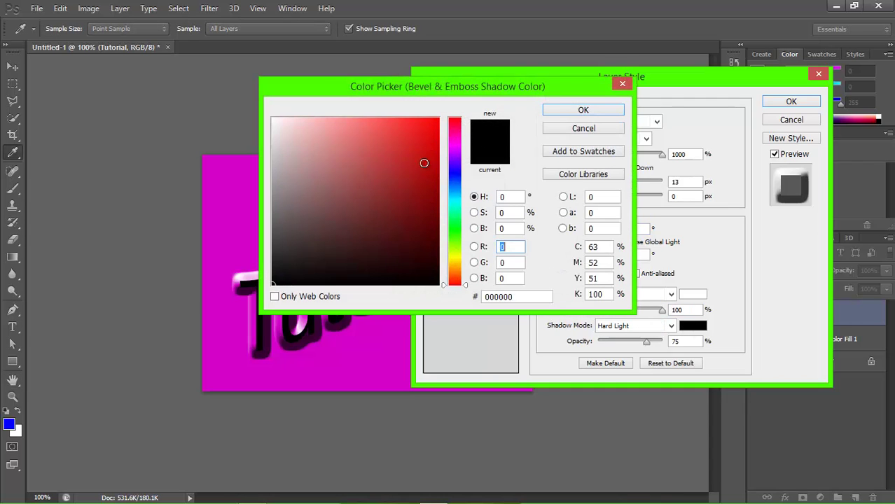
left_click_drag(424, 163, 448, 112)
left_click(583, 111)
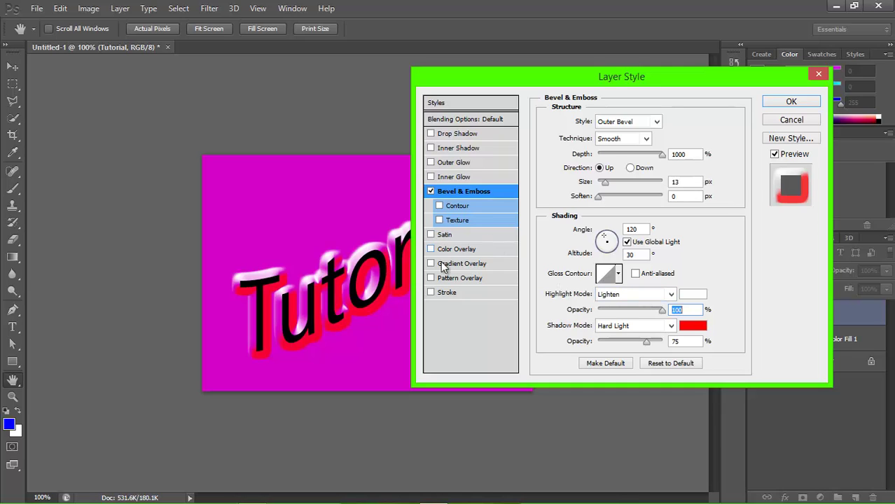
left_click(430, 134)
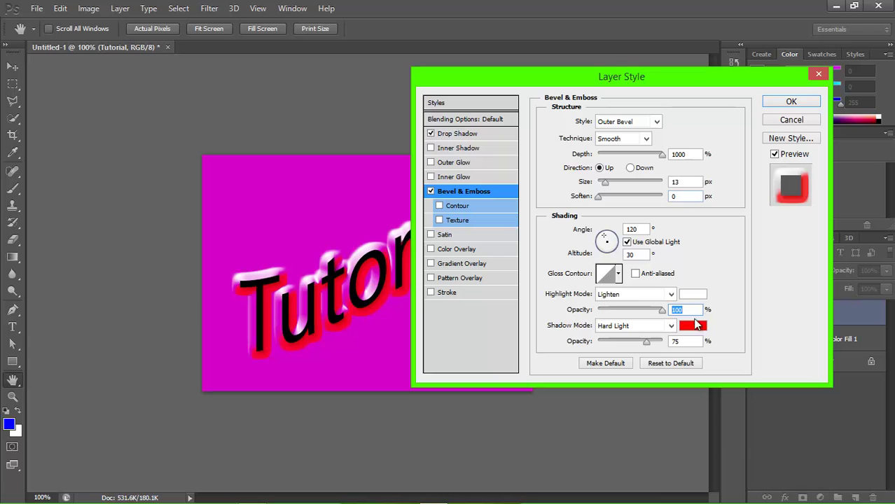
Give the drop shadow a dark purple colour (770073)
left_click(625, 122)
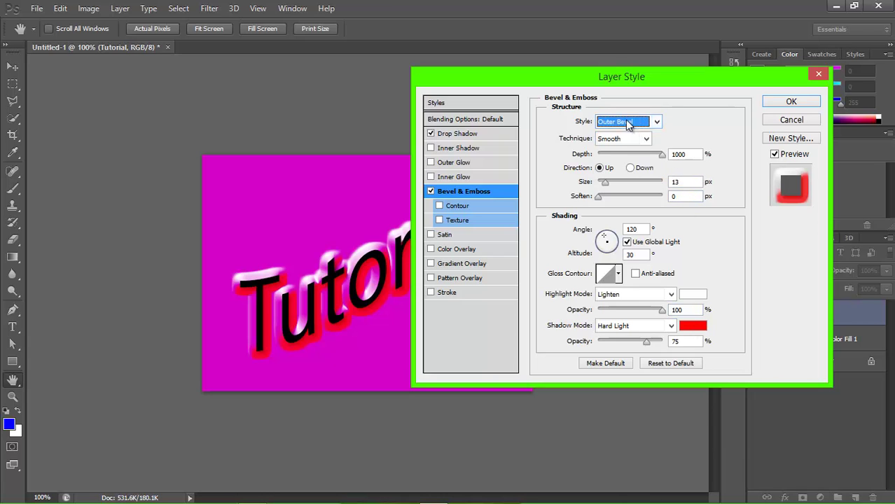
left_click(476, 134)
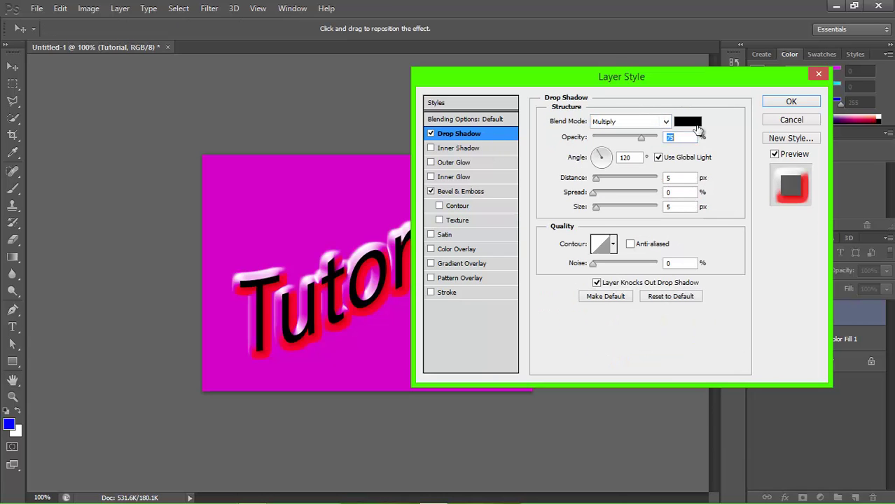
left_click(693, 123)
left_click_drag(453, 234, 455, 146)
left_click_drag(420, 205, 438, 208)
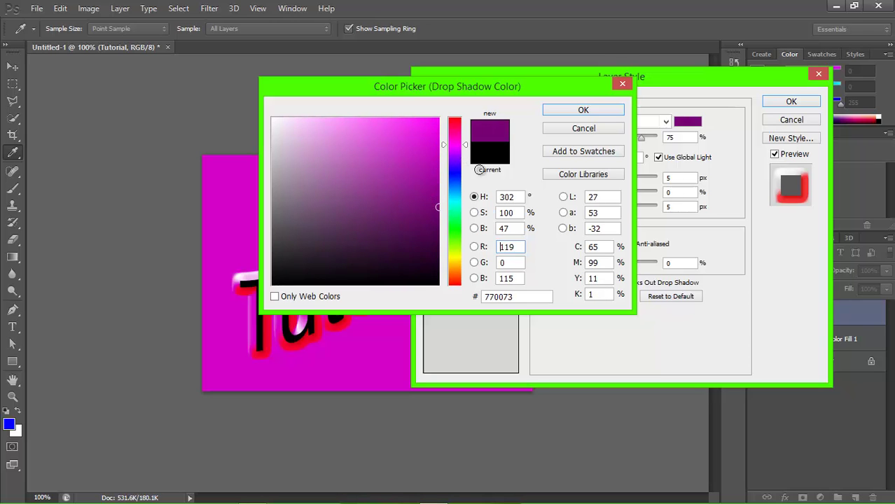
left_click(584, 112)
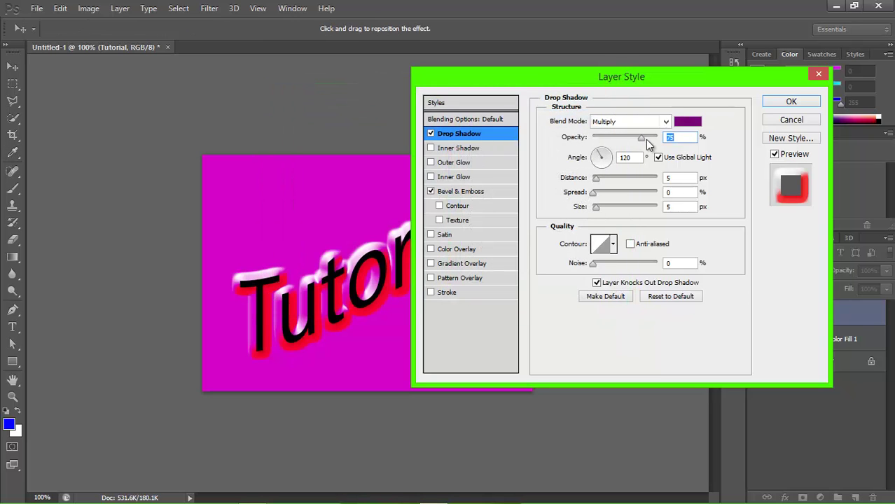
Set drop shadow opacity to 100% and angle to -133°, and enable Inner Shadow
left_click_drag(582, 147, 770, 153)
left_click_drag(609, 157, 592, 170)
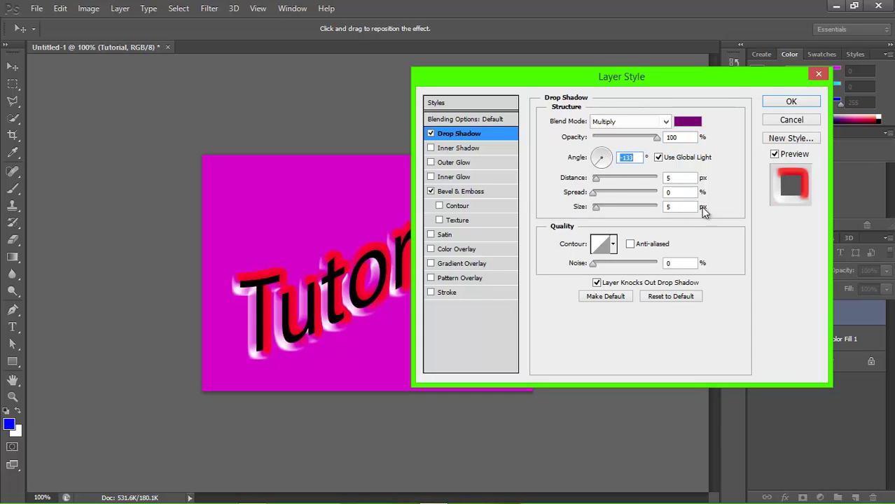
left_click(451, 147)
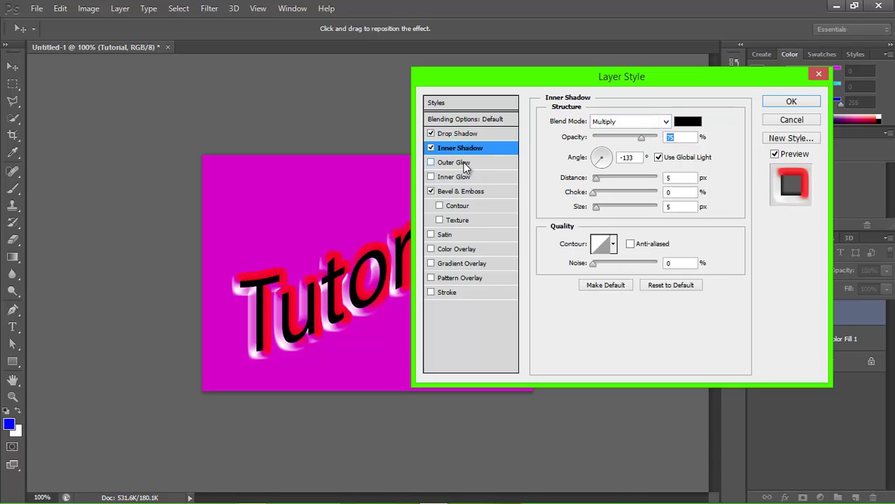
Enable Outer Glow and make its gradient a solid bright yellow
left_click(458, 163)
left_click(659, 169)
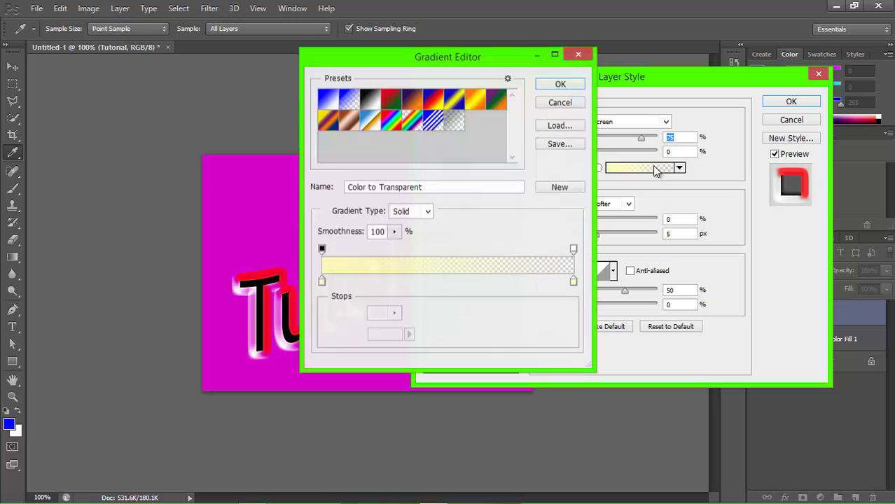
left_click_drag(507, 65, 529, 89)
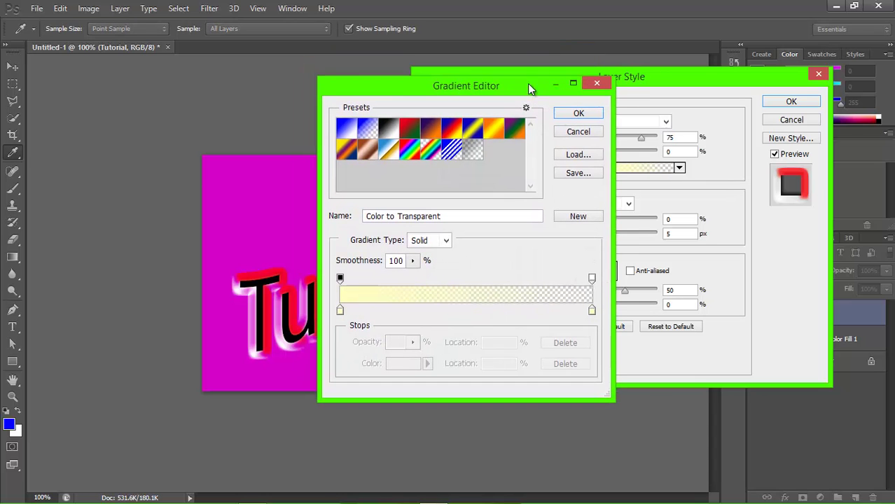
left_click(597, 84)
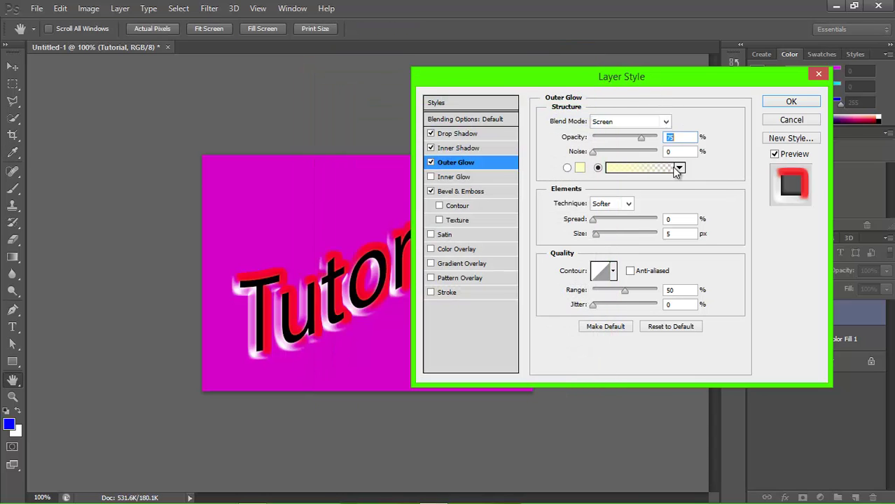
left_click(679, 169)
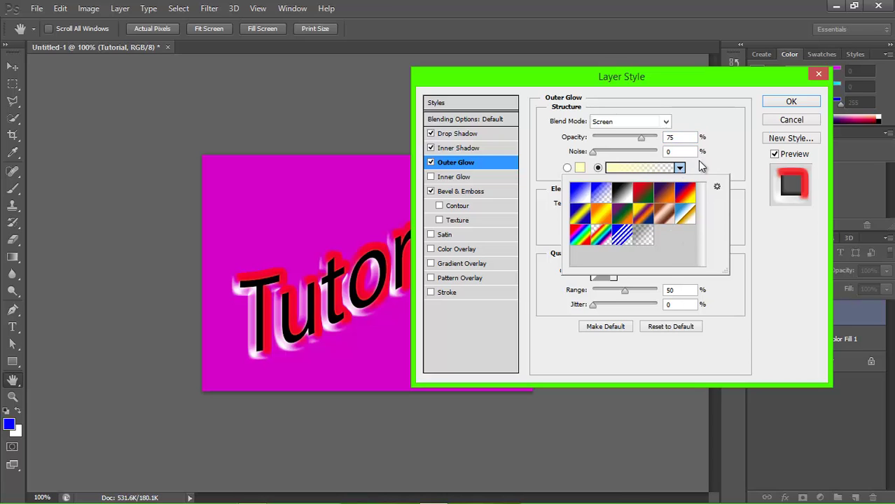
left_click(663, 168)
left_click(663, 168)
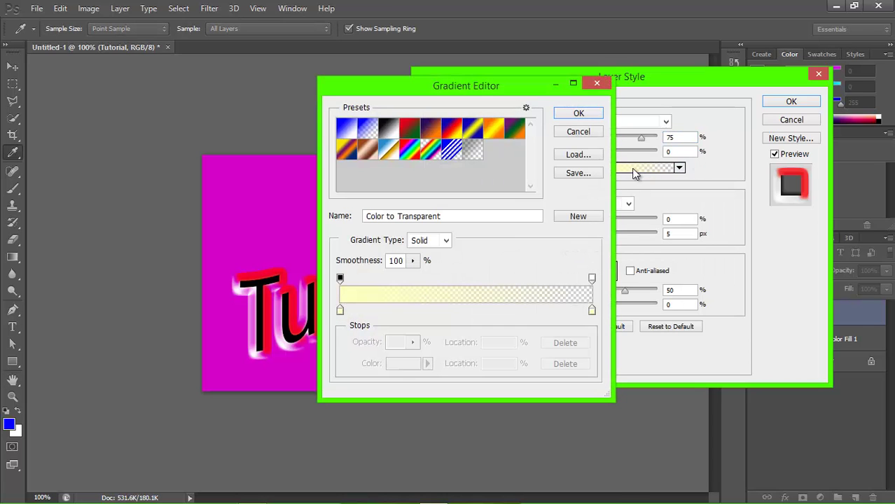
left_click_drag(591, 310, 340, 311)
left_click(427, 364)
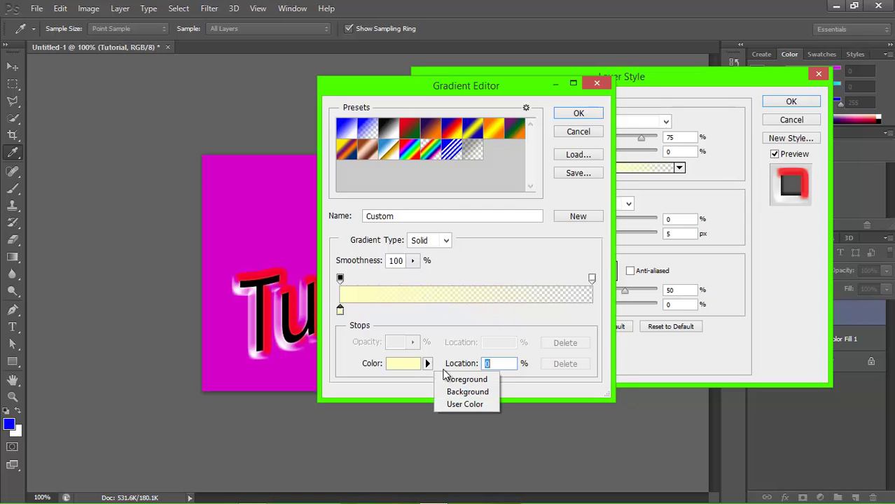
left_click(423, 365)
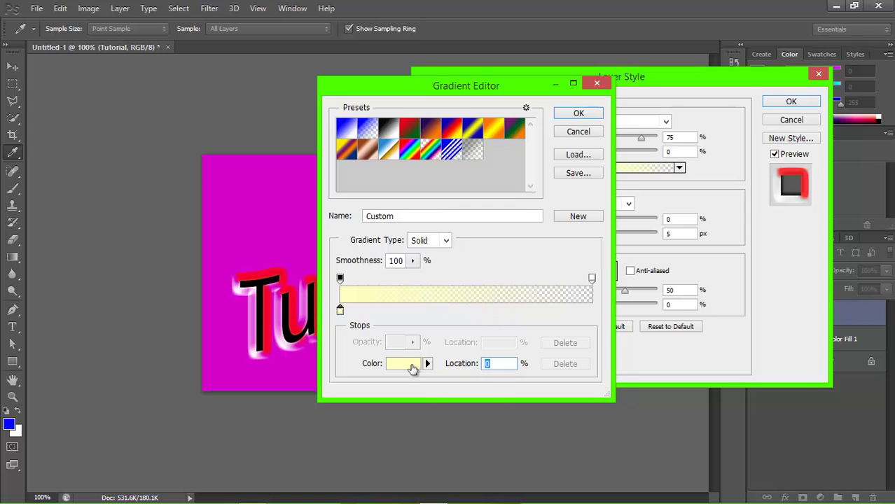
left_click(412, 364)
mouse_move(322, 118)
left_mouse_down()
mouse_move(356, 138)
mouse_move(439, 136)
mouse_move(426, 145)
mouse_move(428, 124)
left_mouse_up()
left_click(603, 113)
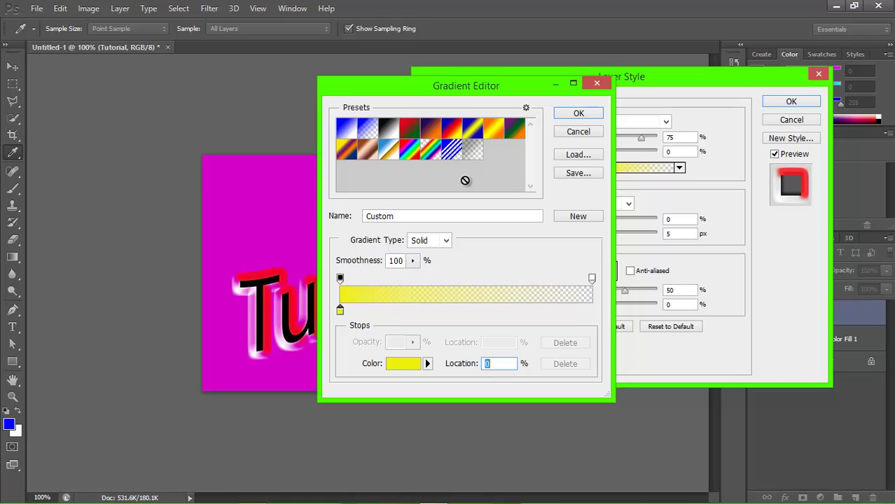
left_click(577, 115)
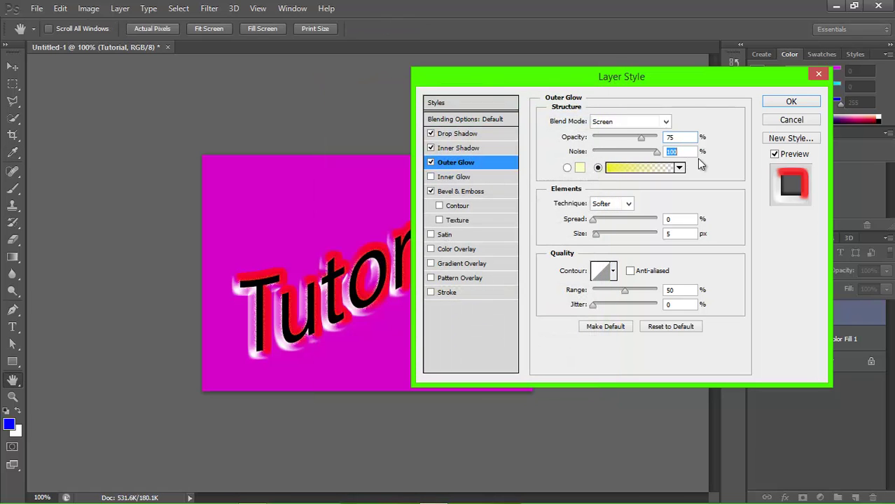
Set the glow Noise to 0 and Opacity to 100%, then apply the layer style
type("0")
left_click_drag(650, 138, 691, 138)
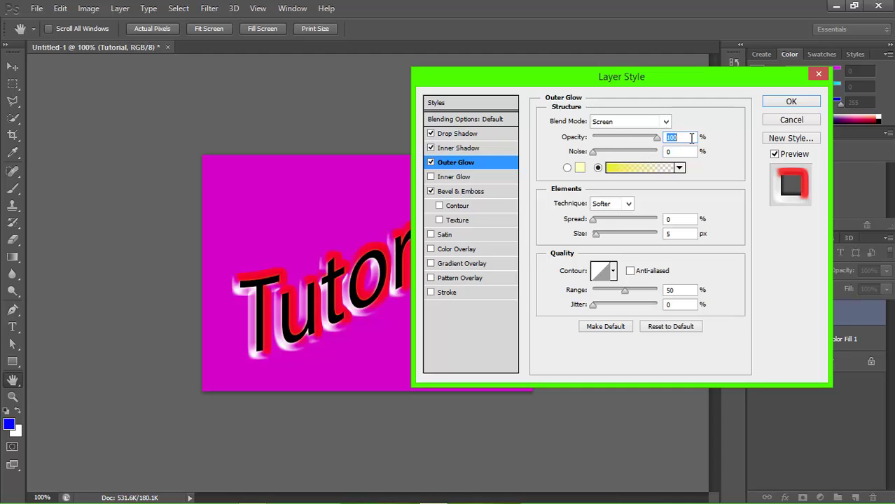
left_click(776, 103)
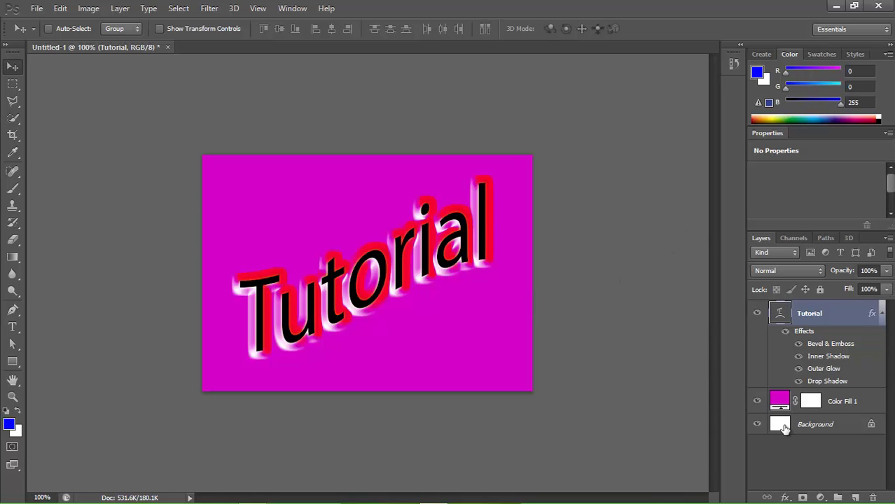
Try a dark blue Color Fill 2 above the Background, then discard it
left_click(782, 407)
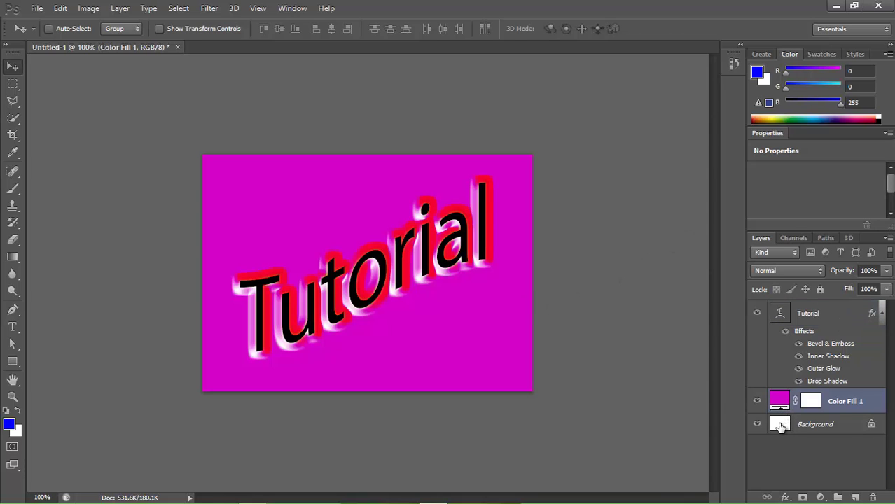
left_click(778, 424)
left_click(119, 8)
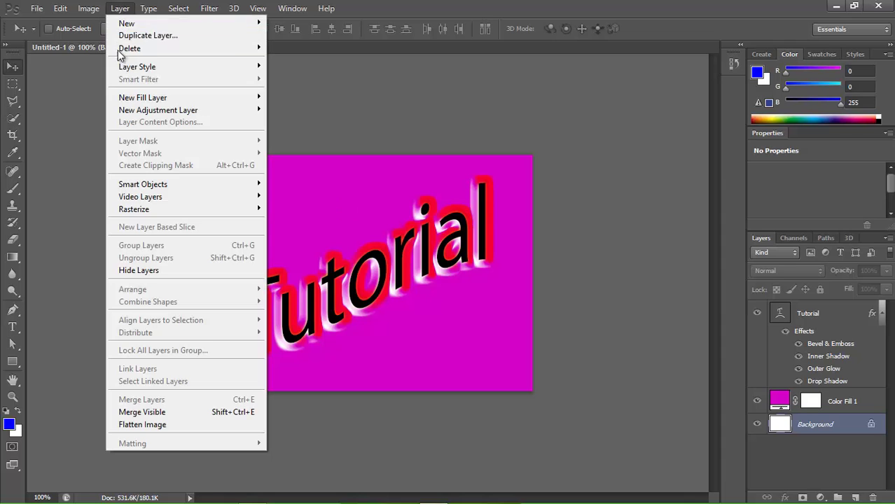
mouse_move(144, 98)
left_click(76, 100)
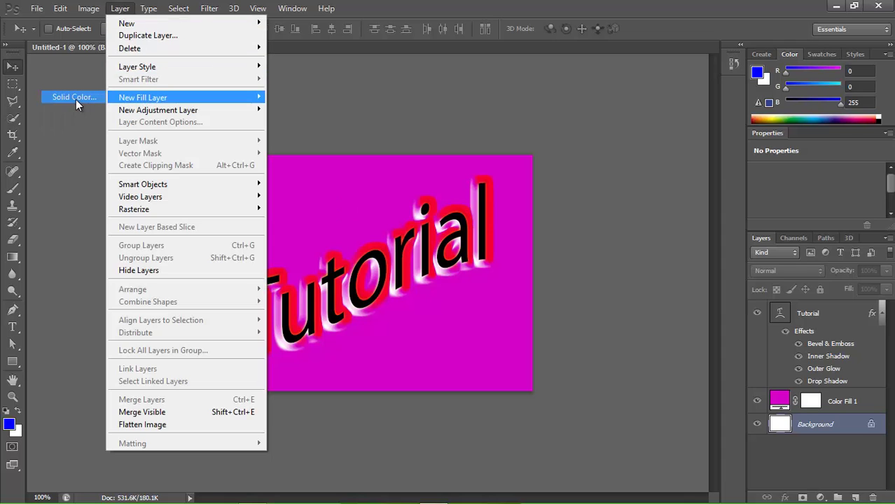
left_click(564, 157)
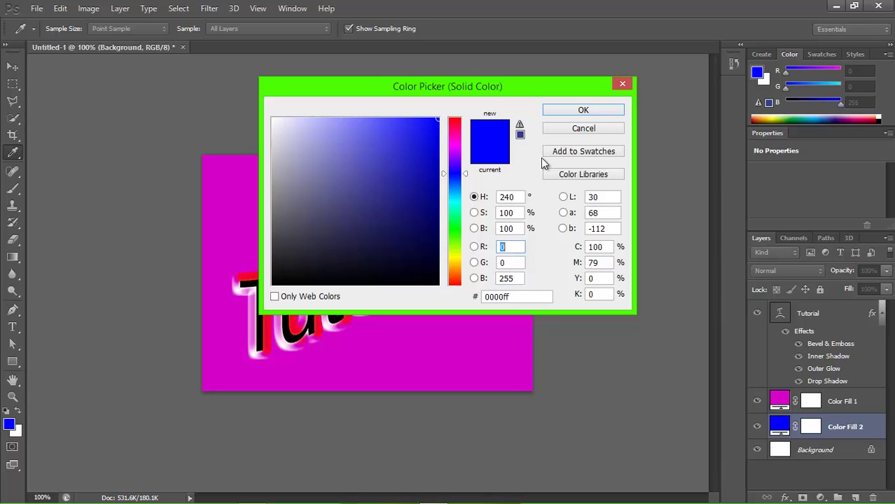
left_click_drag(530, 100, 615, 111)
left_click_drag(501, 194, 471, 187)
mouse_move(413, 163)
left_mouse_down()
mouse_move(476, 202)
mouse_move(504, 187)
left_mouse_up()
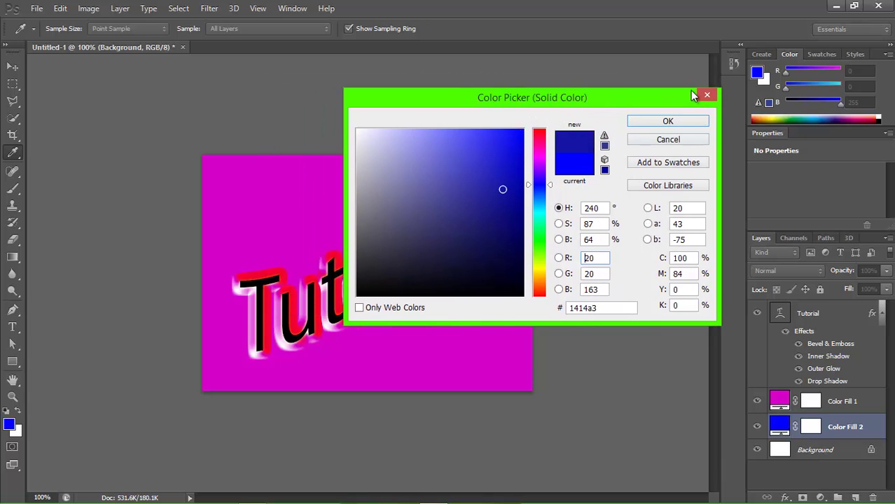
left_click(686, 140)
left_click(780, 402)
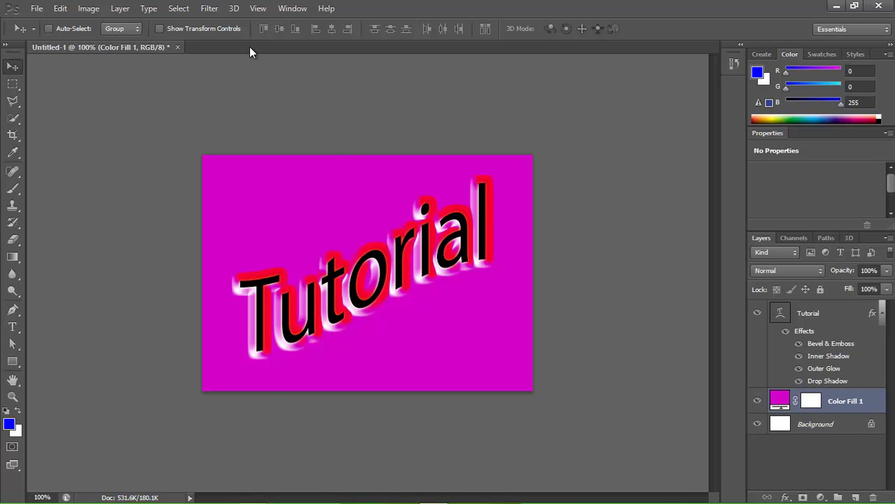
left_click(120, 8)
Add a new Solid Color fill layer, Color Fill 2, filled with pure black (000000)
left_click(91, 94)
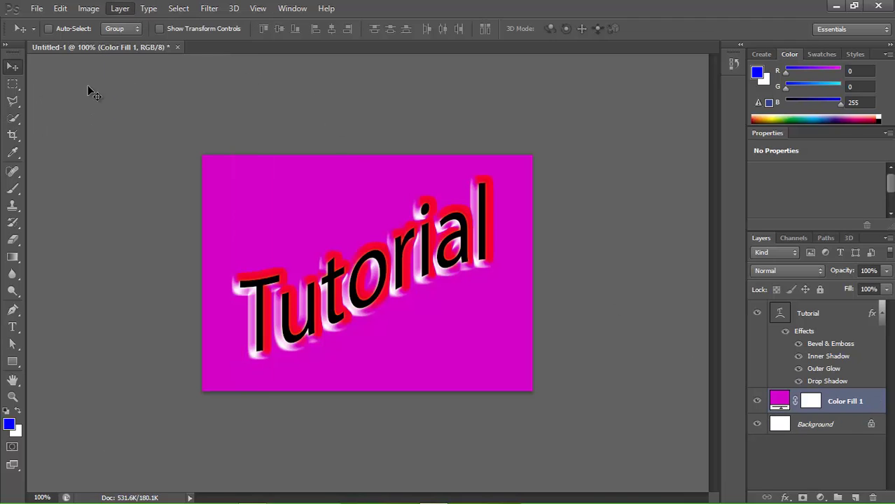
left_click(119, 8)
left_click(82, 93)
left_click(120, 8)
mouse_move(157, 98)
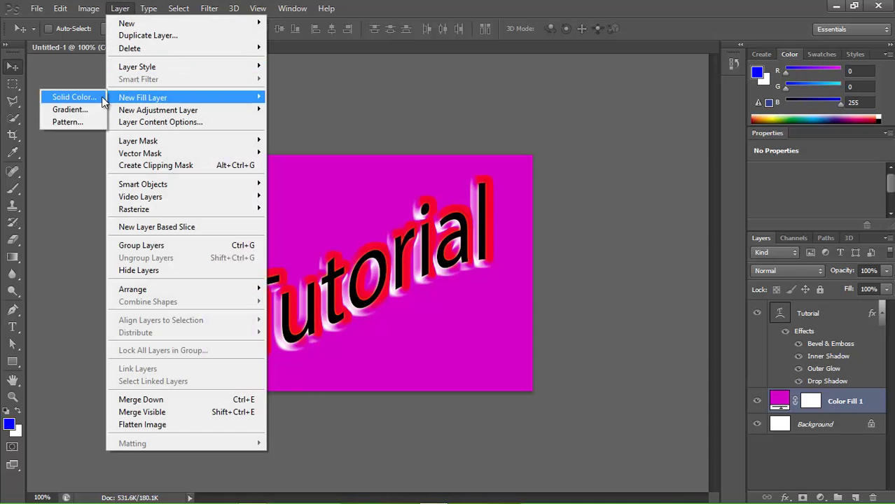
left_click(103, 98)
left_click(574, 157)
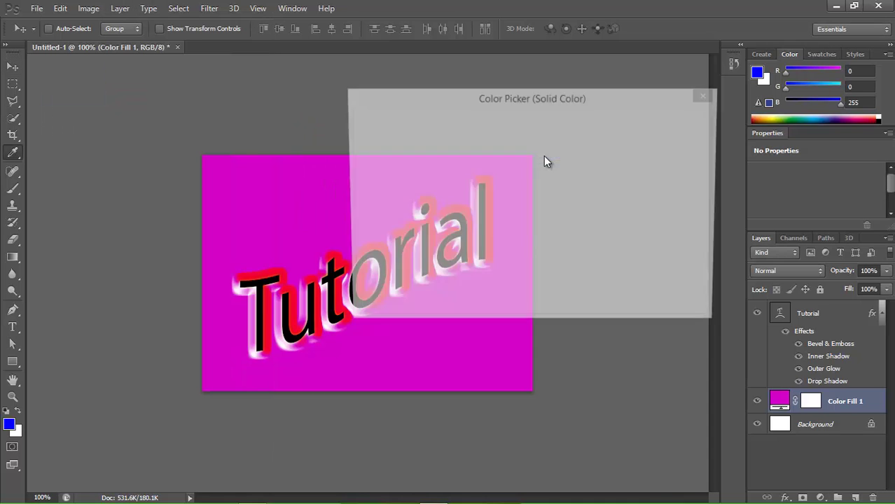
left_click_drag(539, 208, 538, 306)
left_click_drag(421, 266, 329, 313)
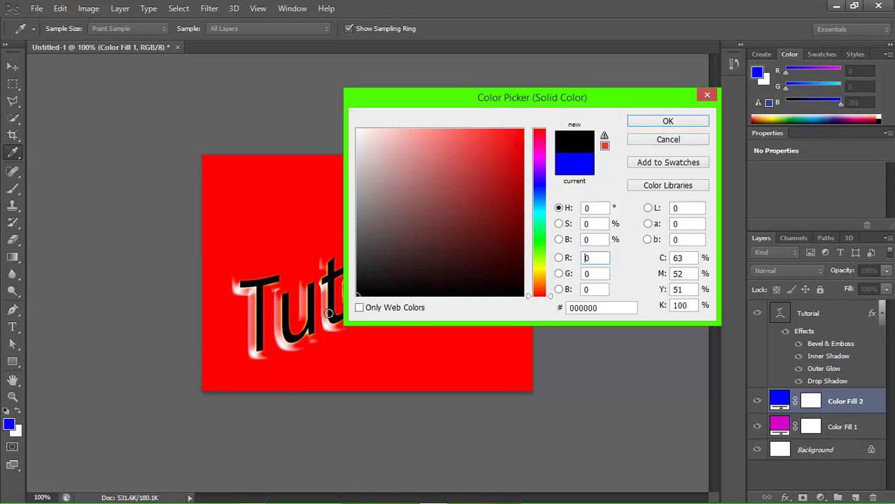
left_click(689, 122)
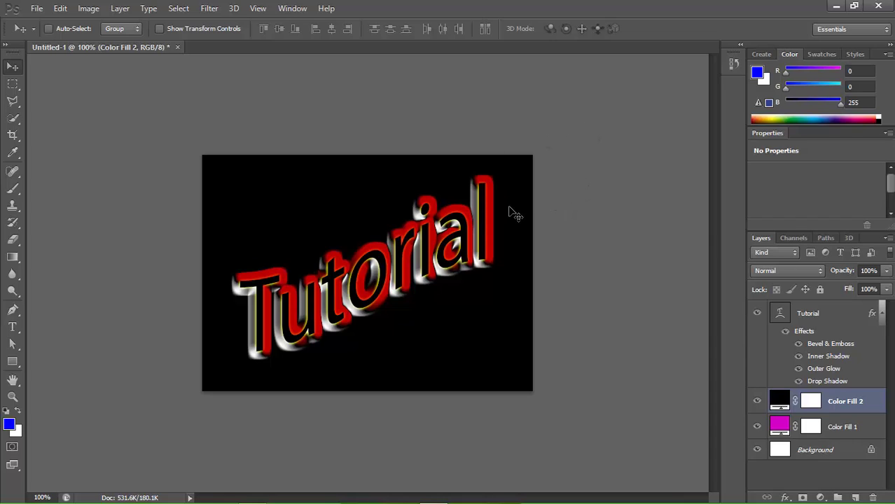
Change the left stop of the Tutorial layer's Outer Glow gradient to white
left_click(783, 320)
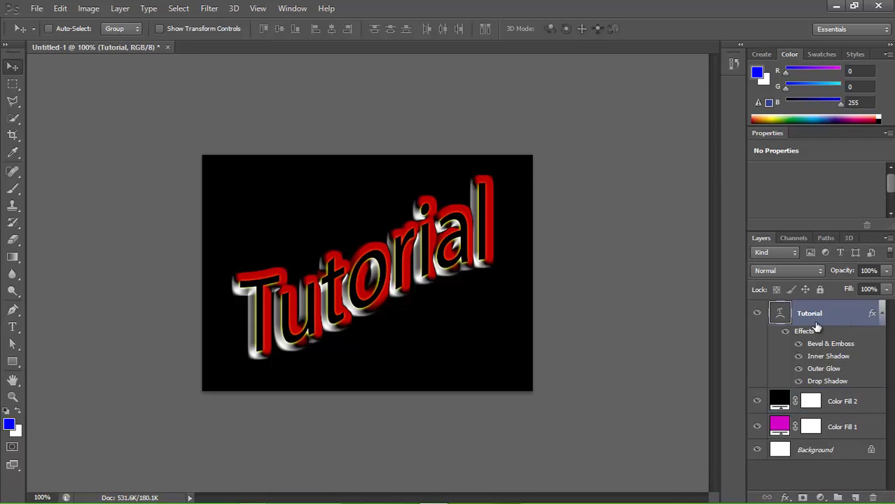
double_click(797, 333)
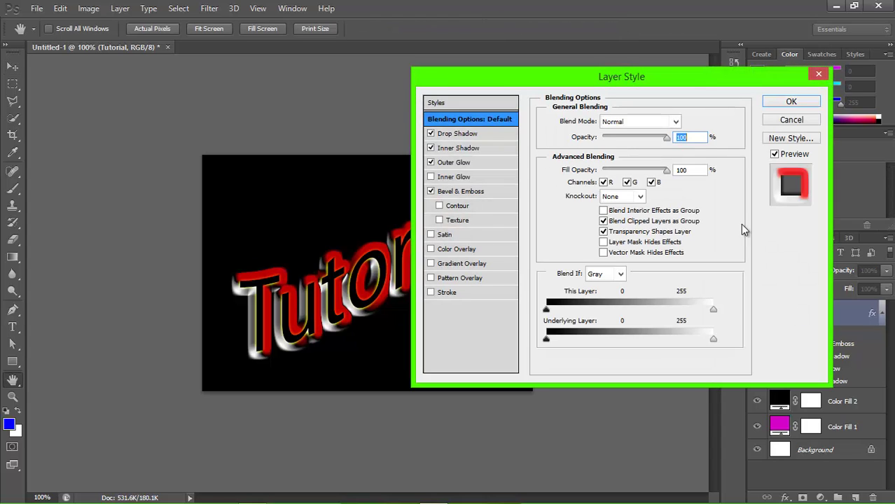
left_click(460, 163)
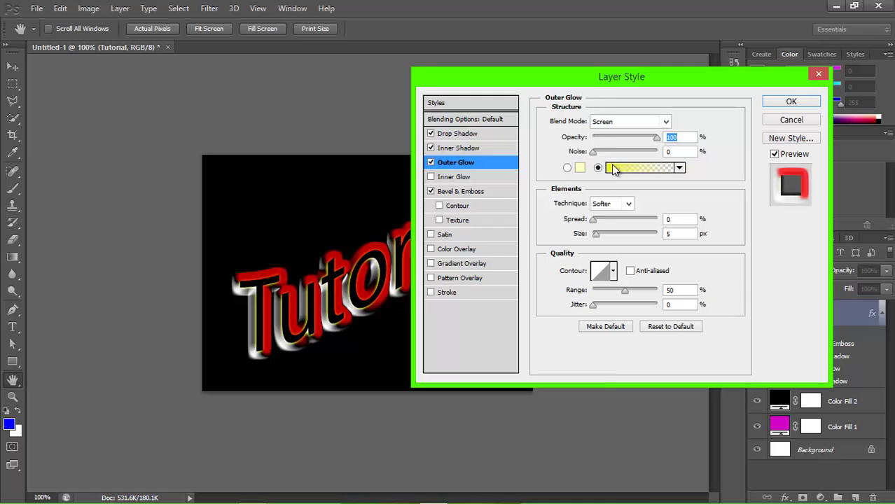
left_click(614, 170)
left_click(340, 311)
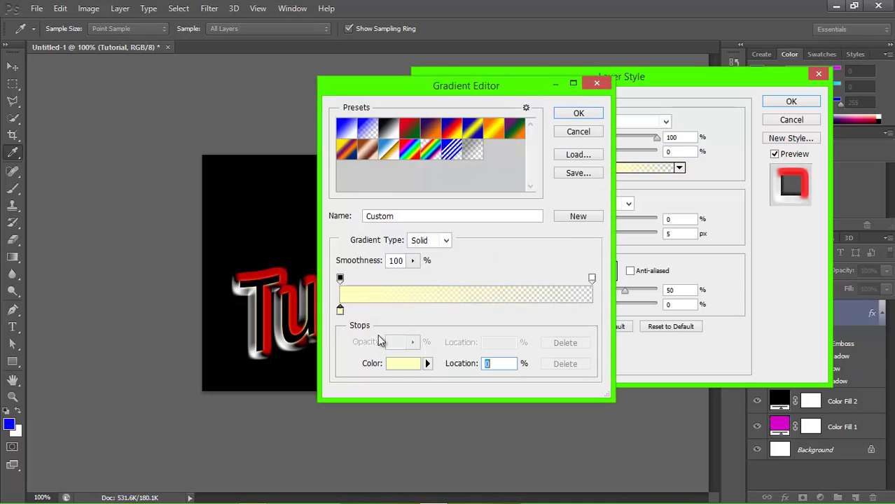
left_click(396, 365)
left_click_drag(380, 136, 288, 67)
left_click(638, 122)
left_click(578, 113)
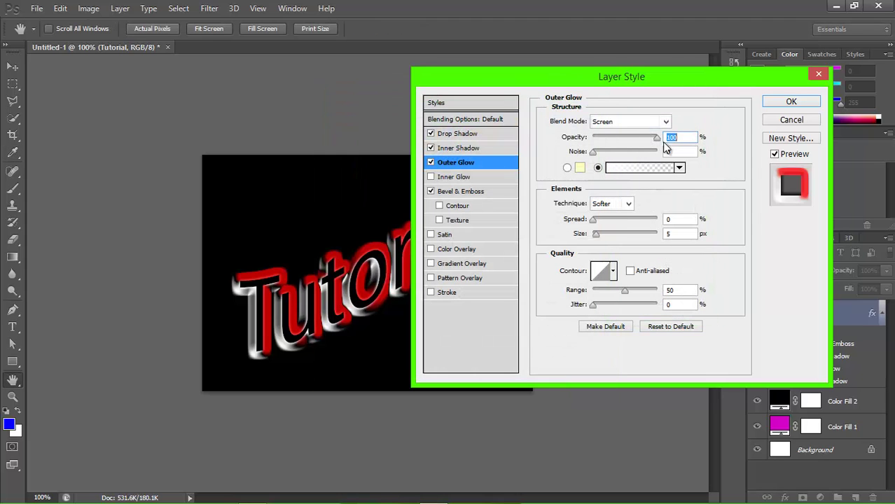
Set the Outer Glow noise to 0 and apply the layer style
left_click_drag(592, 151, 655, 161)
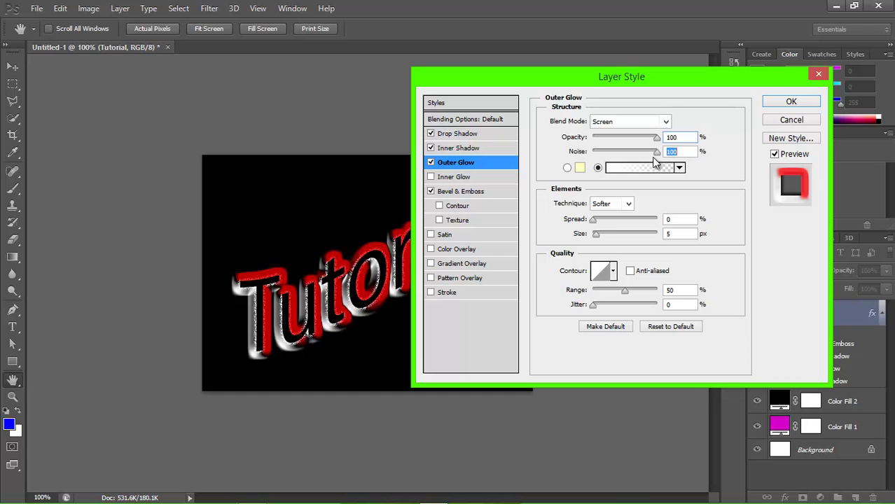
type("0")
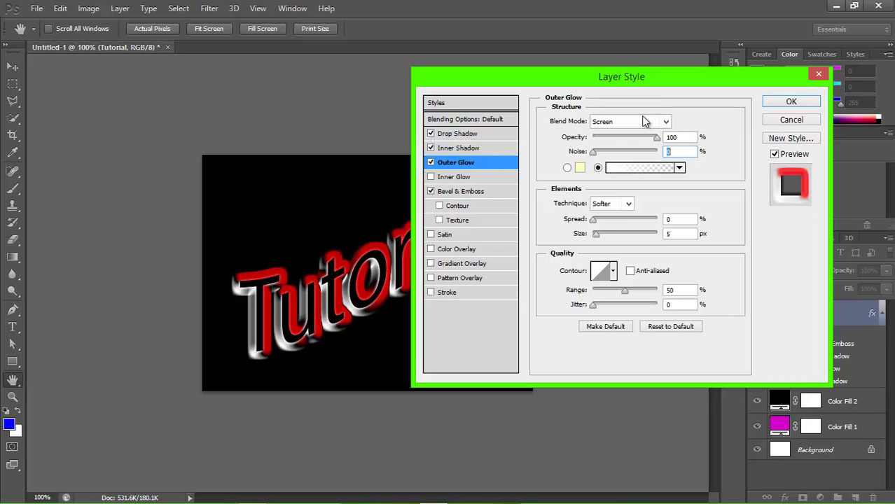
left_click(780, 103)
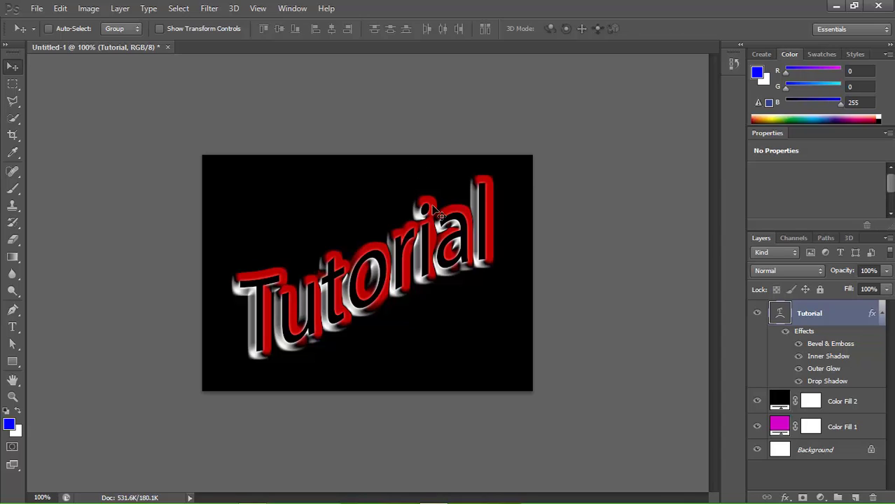
Put the Tutorial text into edit mode and preview the Fish warp style
key("t")
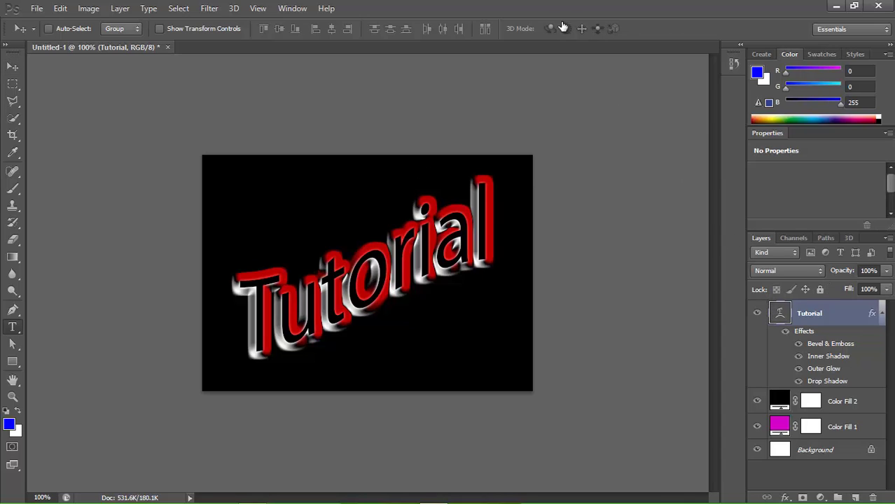
key("Return")
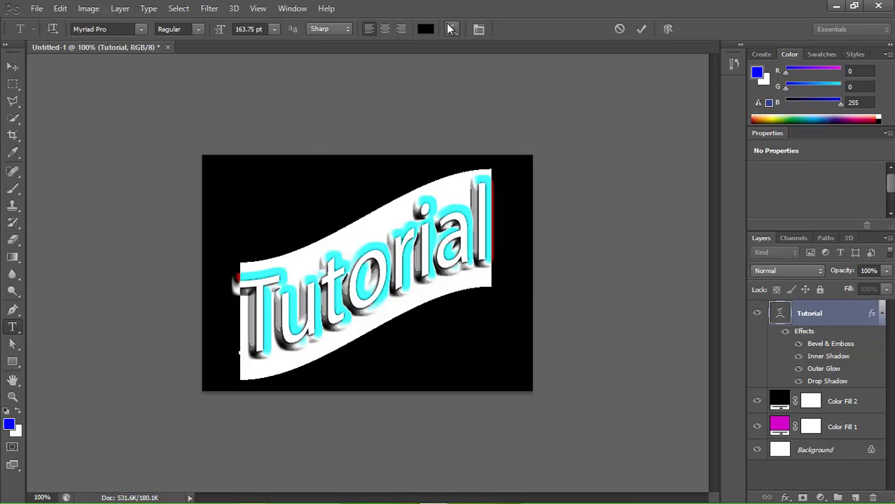
left_click(451, 28)
left_click(430, 158)
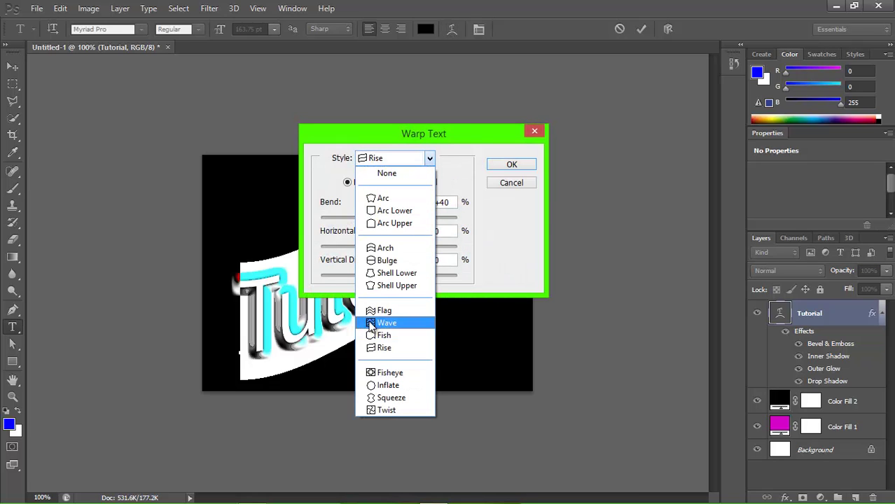
left_click(382, 336)
left_click_drag(429, 136, 566, 134)
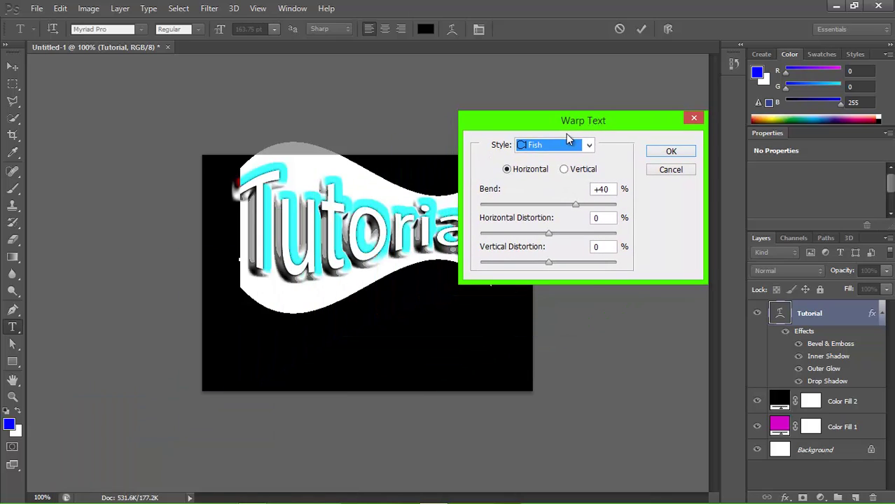
Preview the Arc Upper, Arc Lower, Arc, Shell Lower and Wave warp styles
left_click(567, 142)
left_click(549, 209)
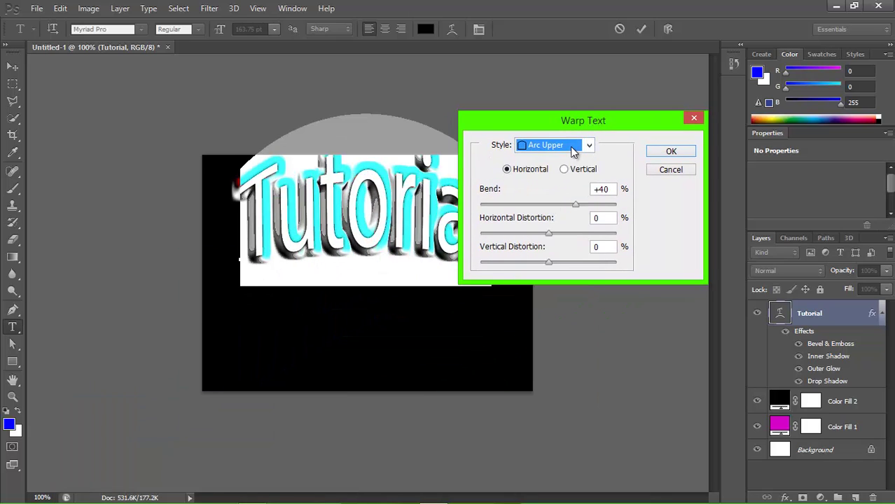
left_click(573, 148)
left_click(552, 197)
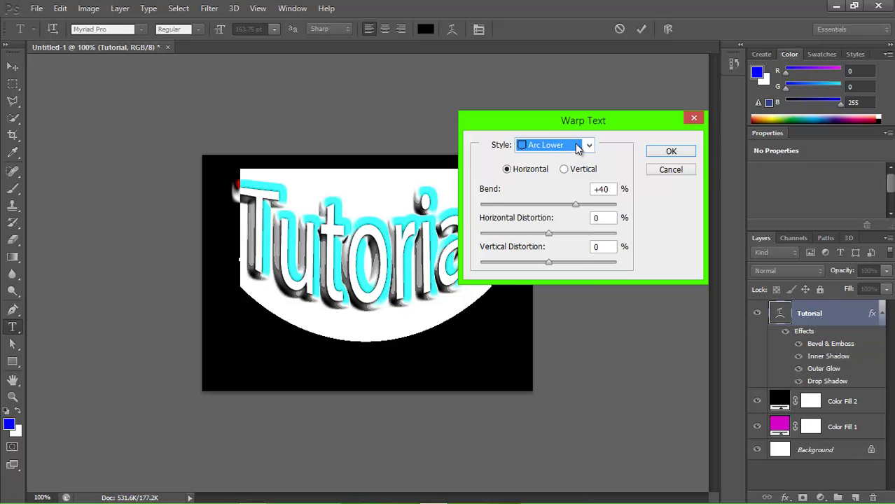
left_click(578, 148)
left_click(556, 180)
left_click(568, 151)
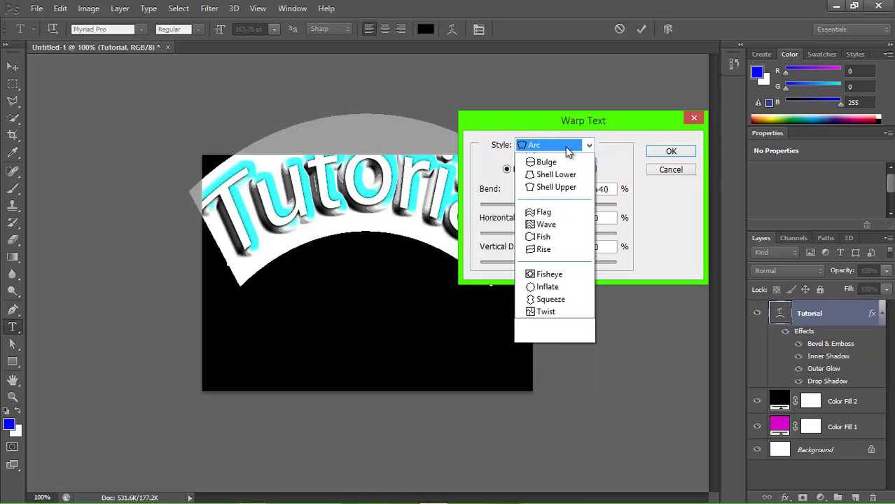
left_click(554, 259)
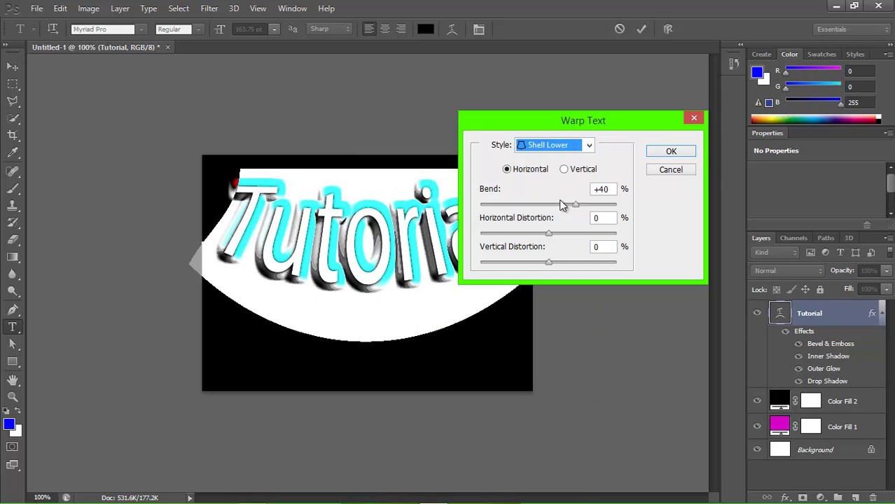
left_click(573, 146)
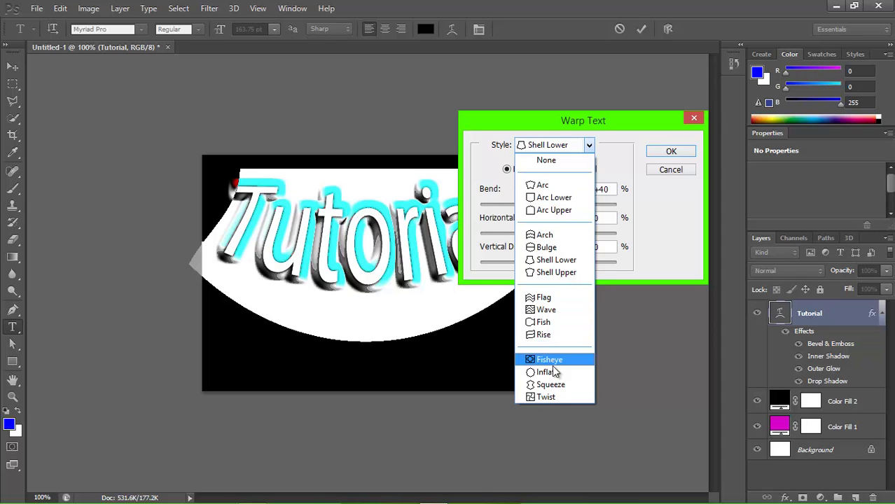
left_click(547, 310)
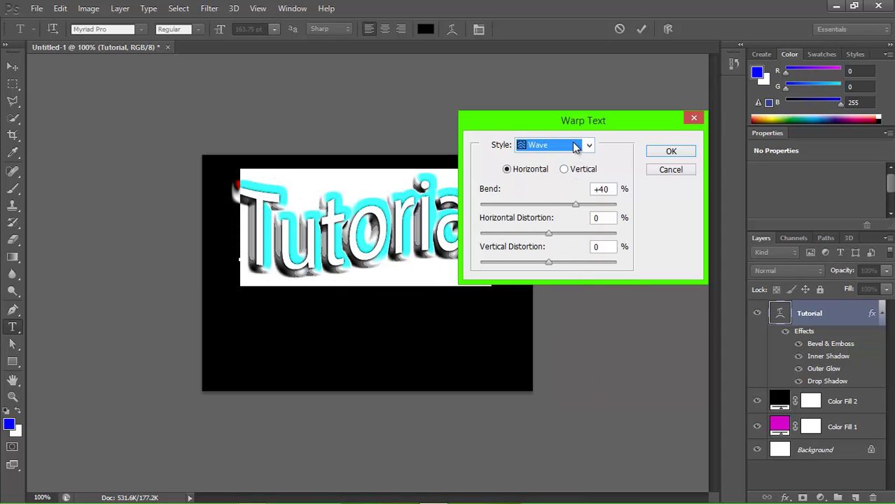
Preview Flag and Fisheye, then finish editing so the text keeps its rising slanted warp
left_click(574, 145)
left_click(547, 298)
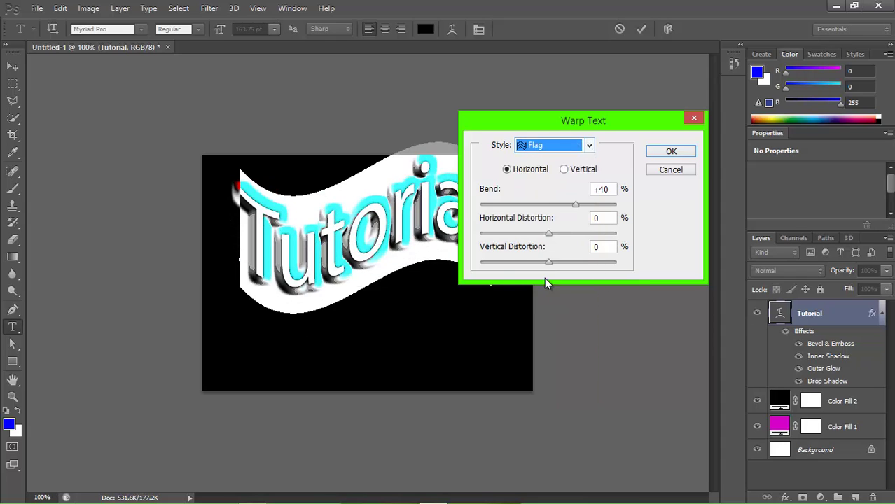
left_click(585, 149)
left_click(574, 363)
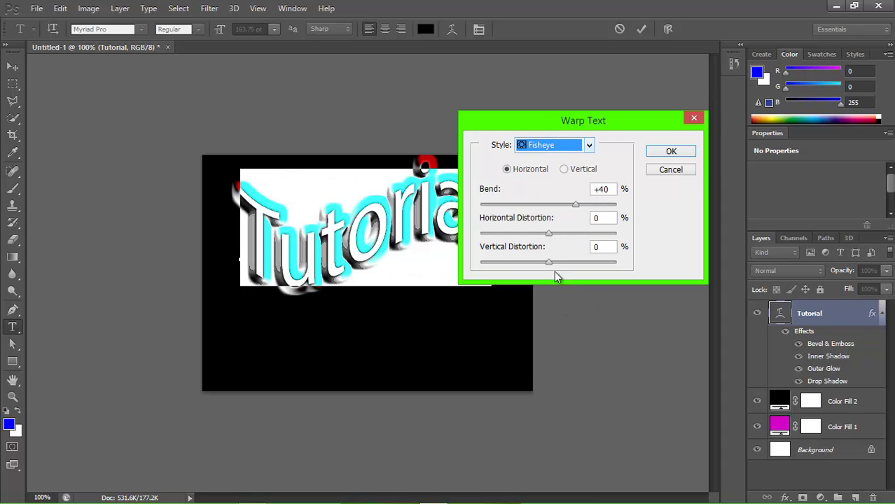
left_click(670, 152)
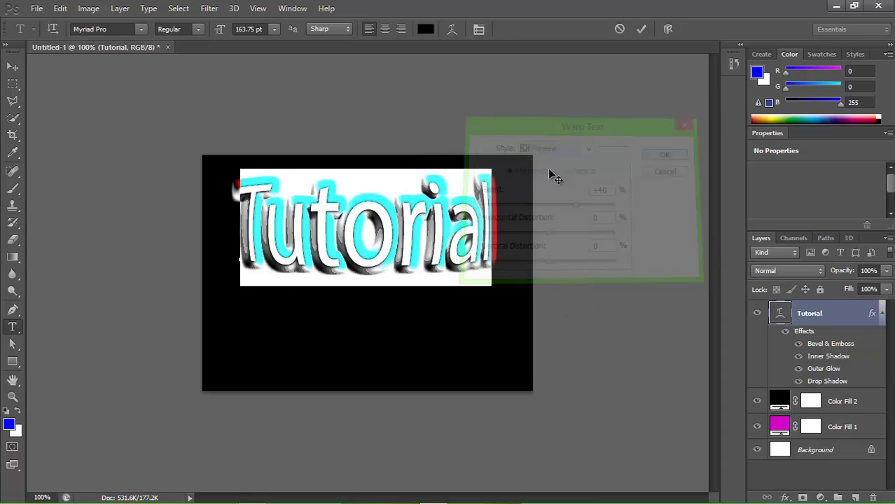
left_click(640, 294)
key("ctrl+z")
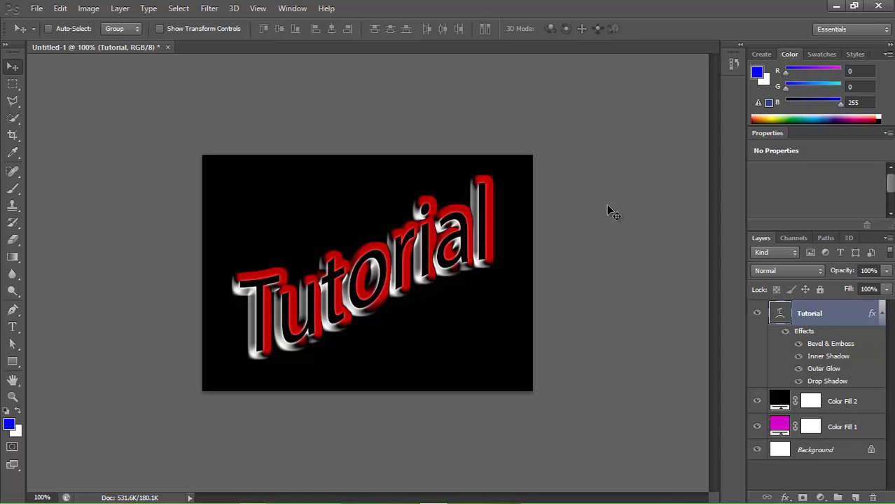
Save the document as Tutorial.psd in the Photoshop pictures folder and minimize Photoshop
left_click(37, 9)
left_click(70, 166)
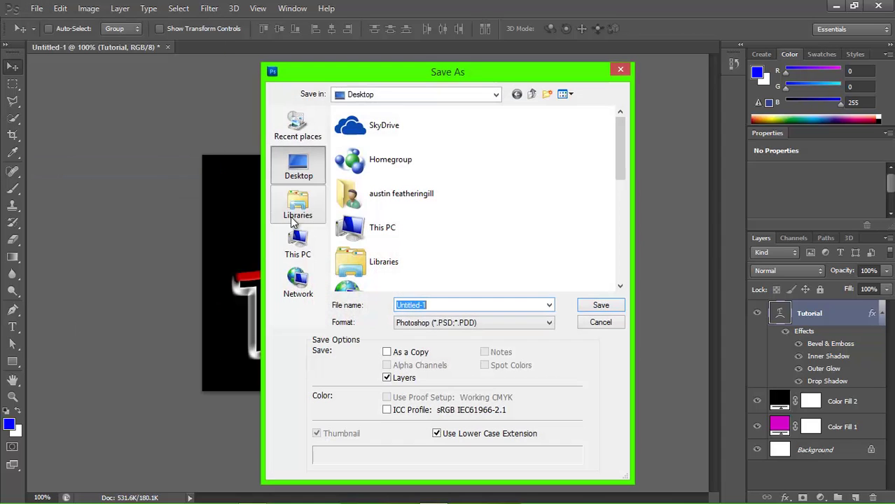
left_click(418, 169)
scroll(421, 210, "down", 5)
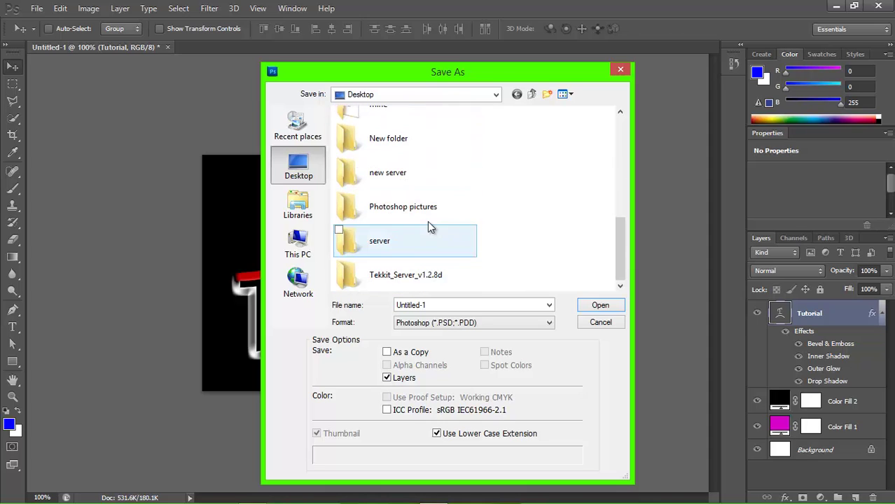
left_click(434, 220)
left_click(601, 305)
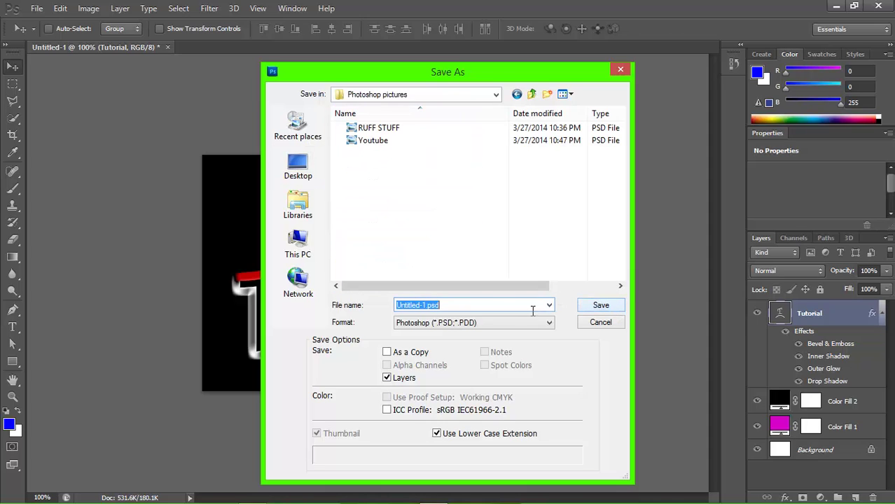
key("BackSpace")
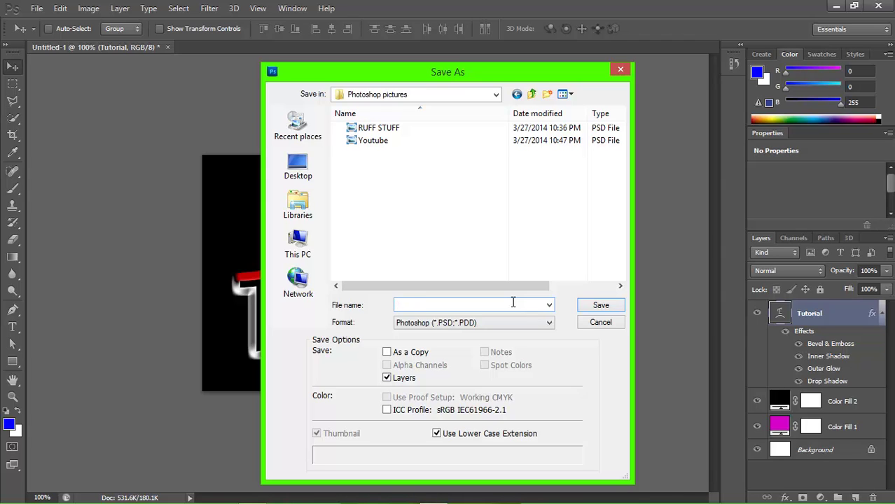
key("Return")
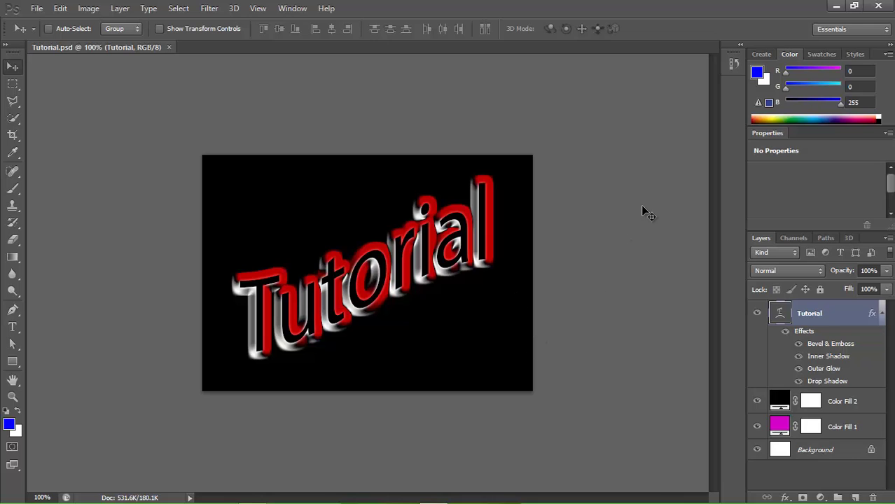
left_click(836, 6)
Open the Photoshop pictures folder, then open and close the Youtube file by mistake
double_click(25, 22)
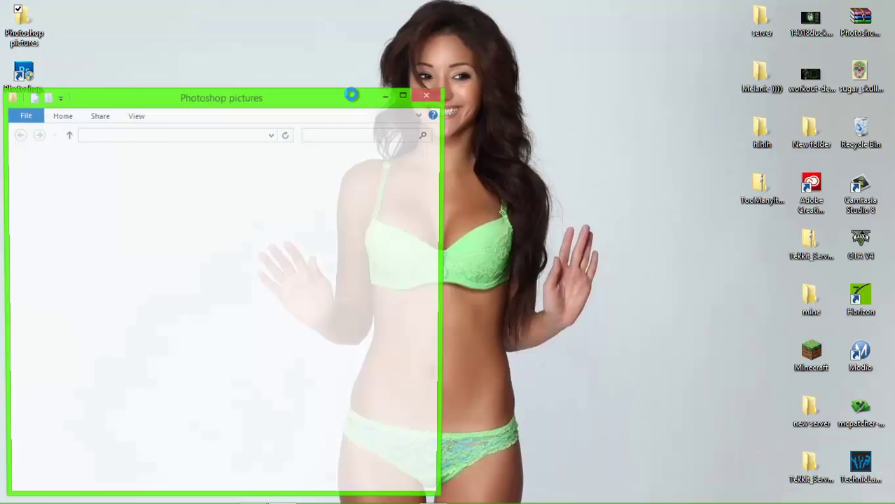
left_click_drag(295, 98, 405, 47)
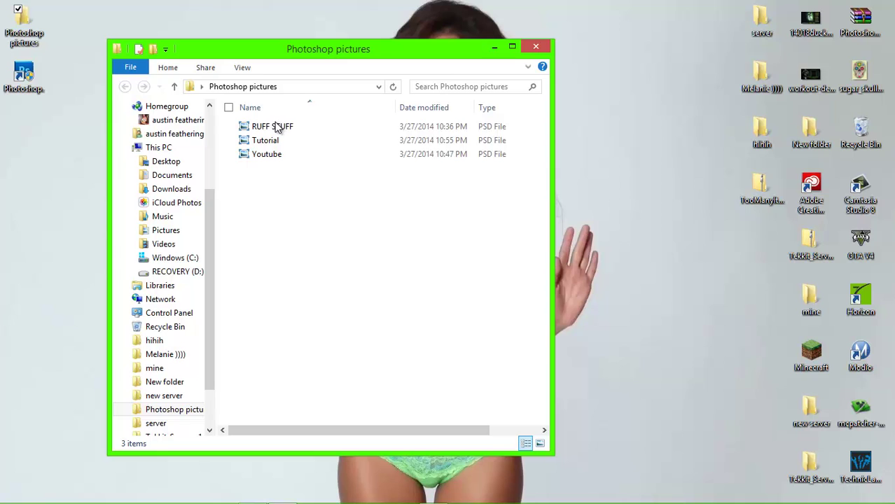
left_click(275, 154)
double_click(275, 153)
left_click(795, 46)
Open Tutorial.psd in PictureViewer, close the folder window, and centre the preview window
right_click(275, 139)
mouse_move(174, 207)
left_click(312, 236)
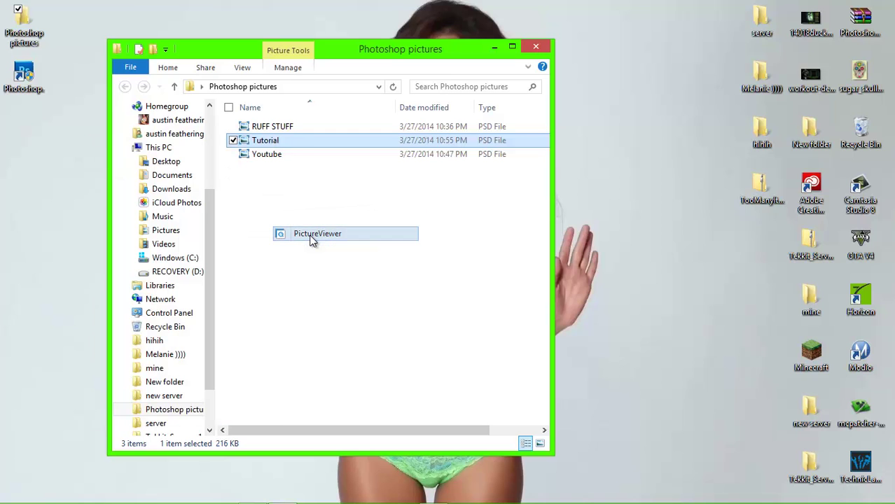
left_click(534, 46)
left_click_drag(207, 17, 429, 49)
left_click(500, 50)
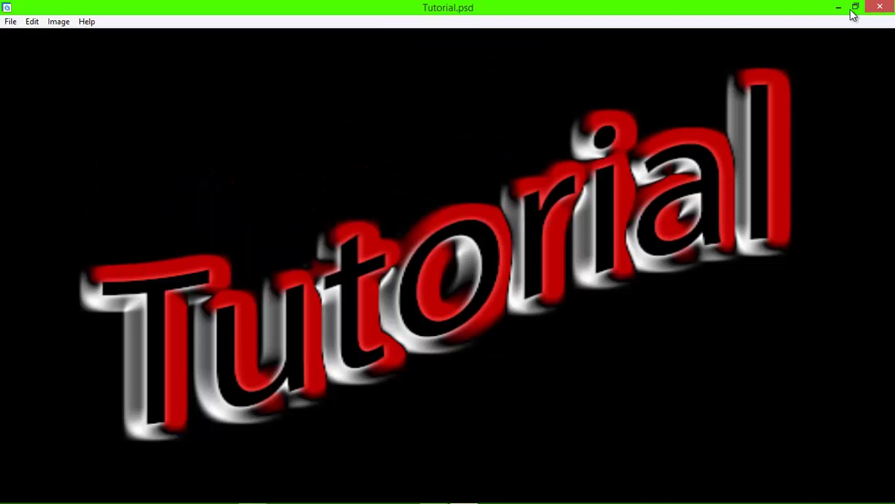
left_click(854, 8)
left_click_drag(443, 56, 481, 126)
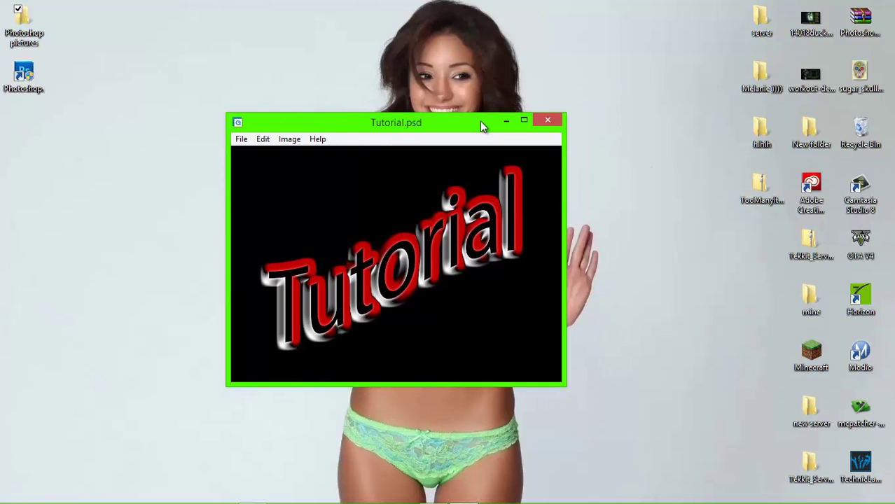
Close the Tutorial.psd preview and dismiss the folder's context menus
left_click(547, 120)
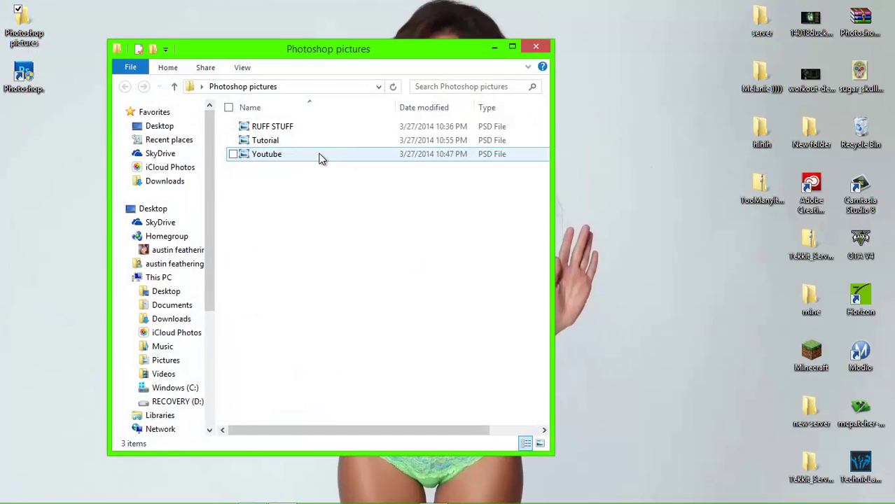
right_click(319, 155)
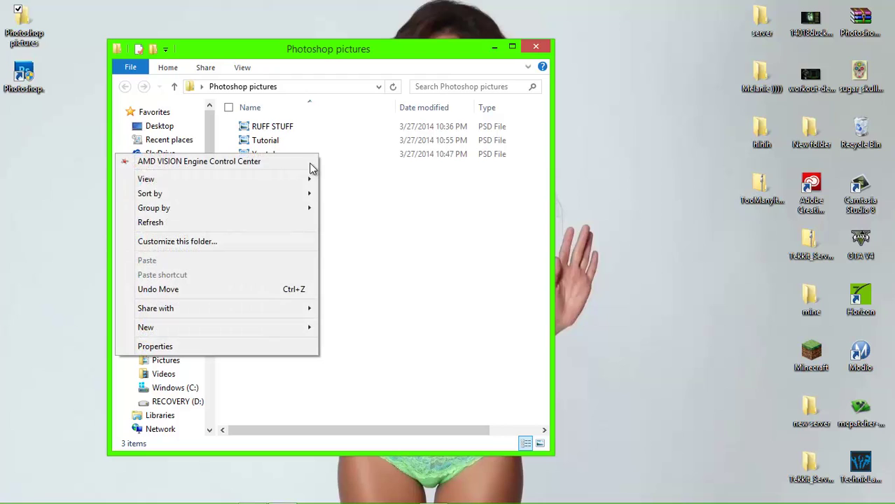
left_click(399, 223)
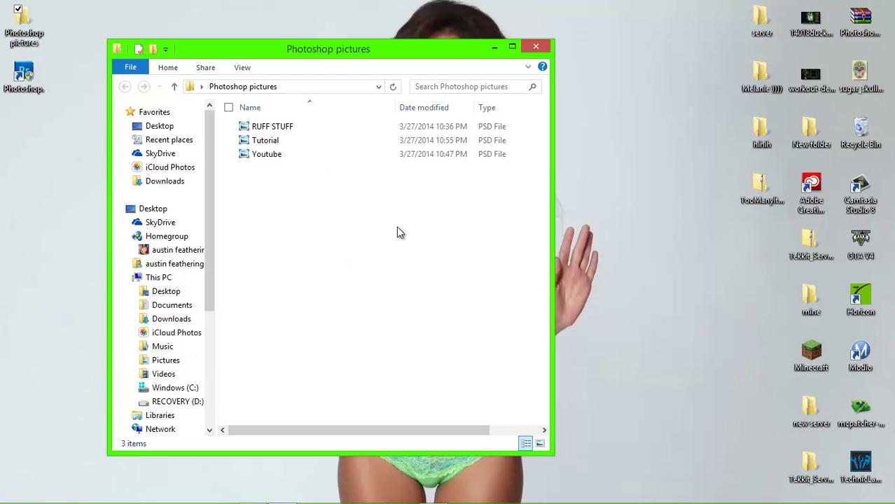
right_click(299, 128)
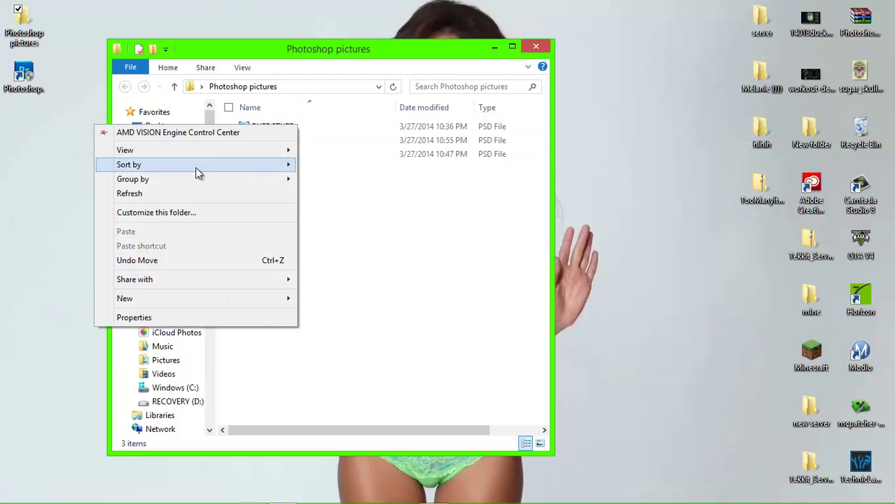
left_click(337, 129)
Open RUFF STUFF and Youtube in PictureViewer, side by side
right_click(336, 129)
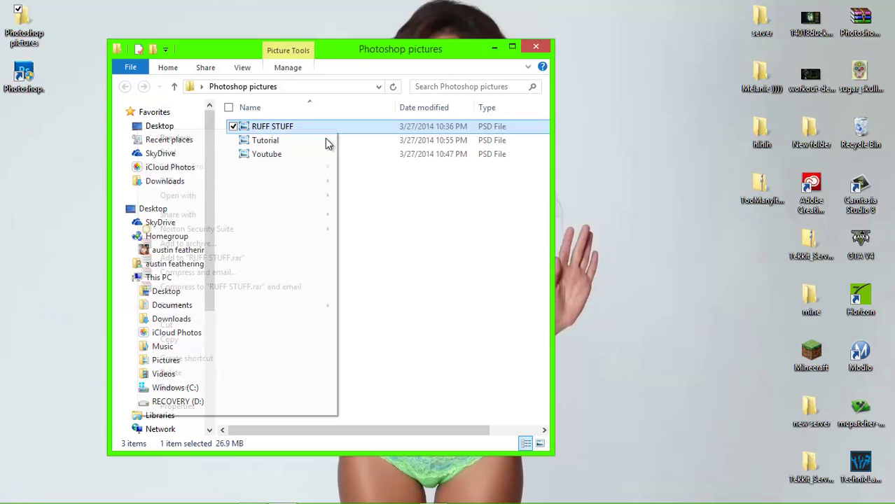
mouse_move(256, 196)
left_click(351, 225)
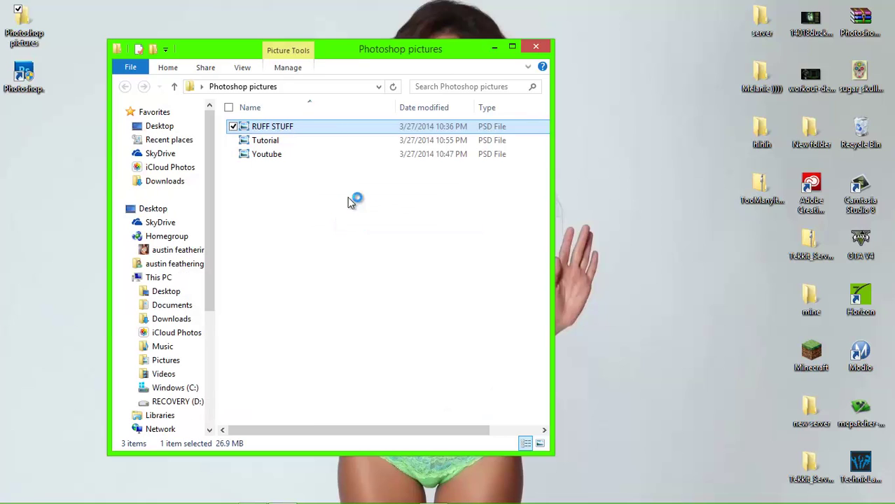
left_click(315, 160)
right_click(316, 159)
mouse_move(213, 224)
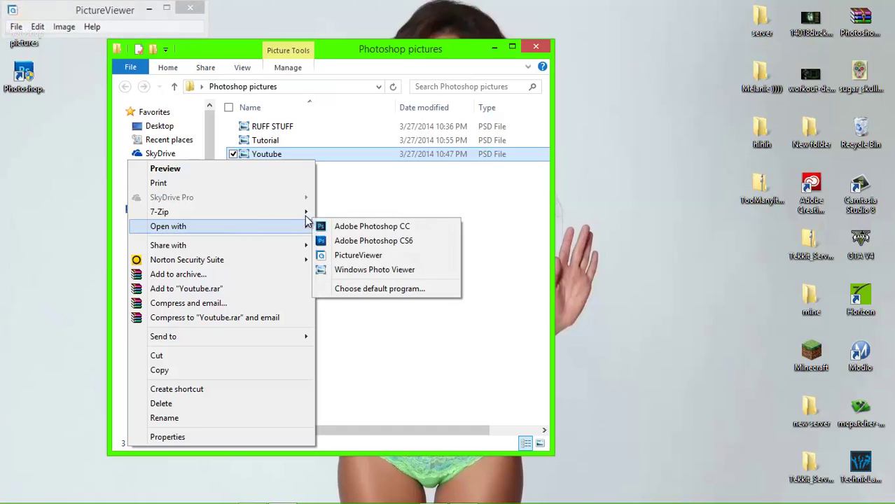
left_click(350, 256)
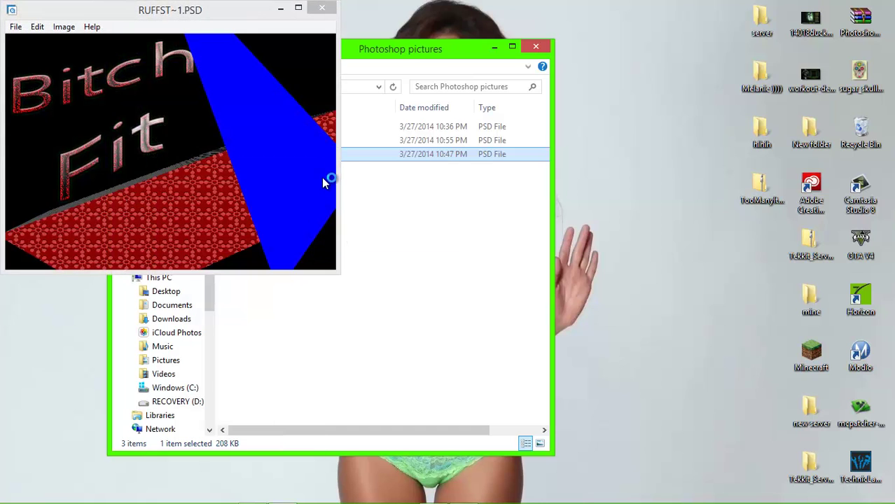
left_click_drag(295, 45, 613, 6)
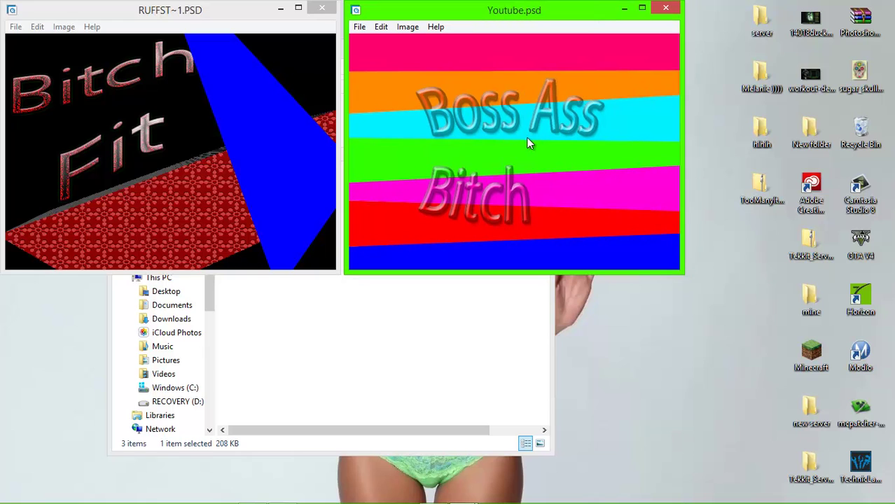
Close the RUFF STUFF and Youtube previews and minimize the folder window
left_click(322, 7)
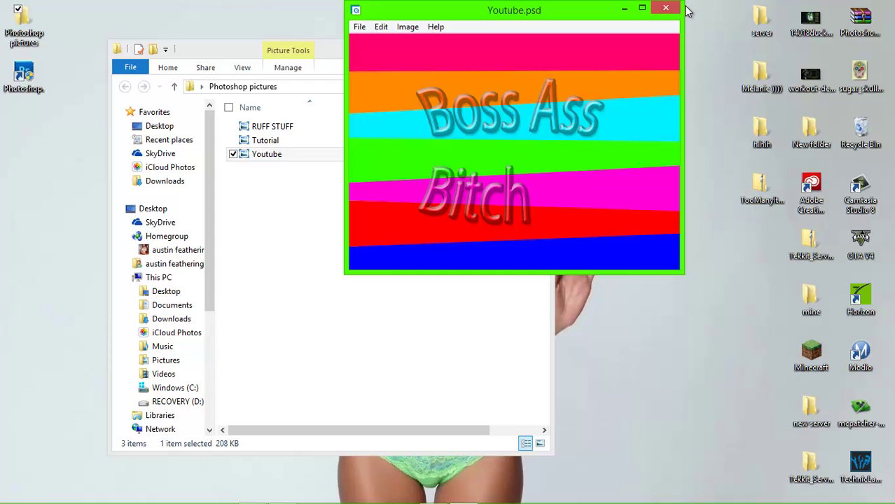
left_click(666, 9)
right_click(289, 141)
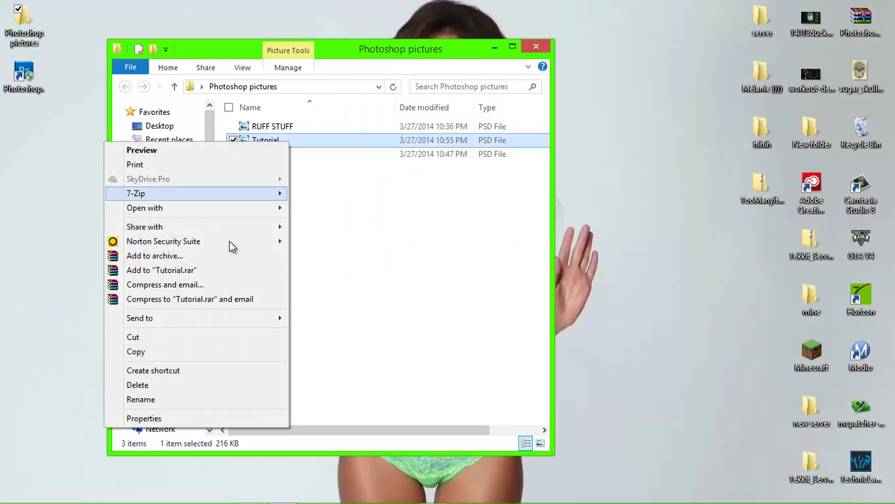
left_click(406, 271)
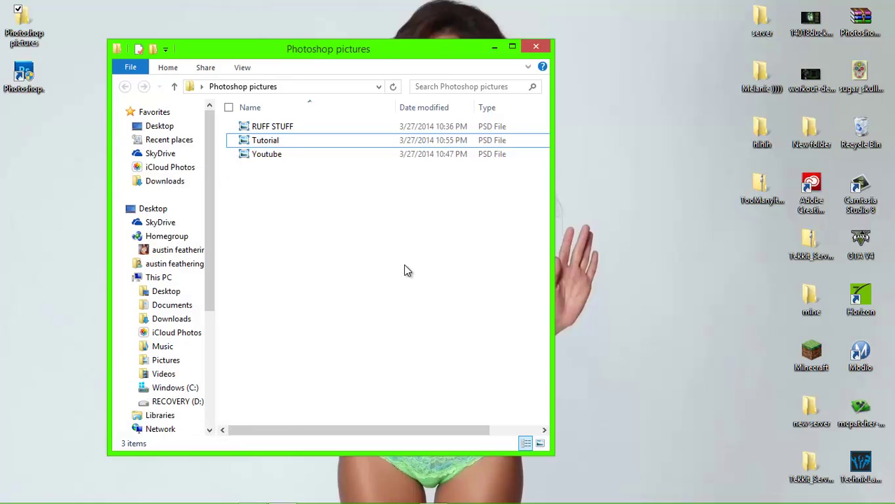
left_click(498, 50)
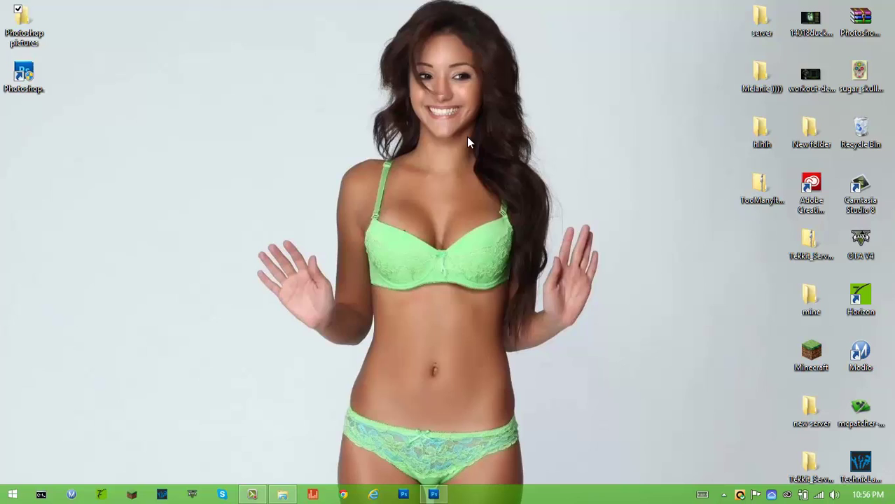